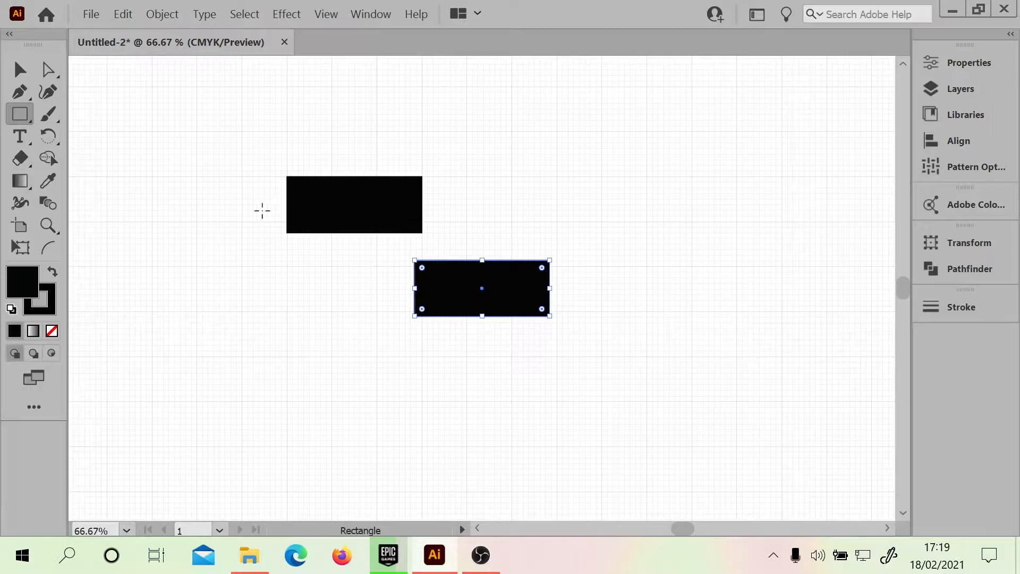
Round all four corners of the upper-left black rectangle slightly
{"action": "left_click", "coordinate": [11, 72]}
{"action": "left_click", "coordinate": [384, 212]}
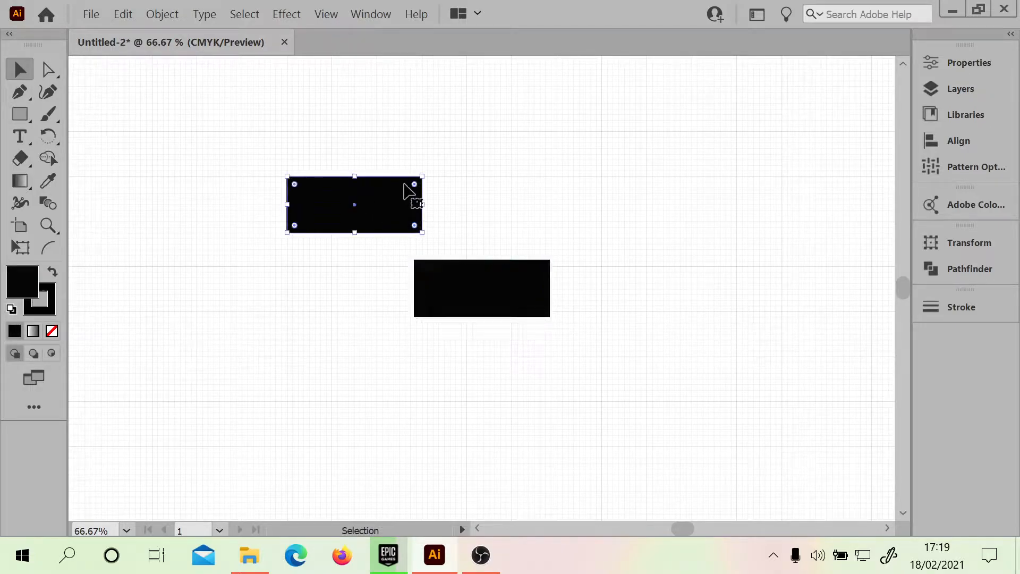
{"action": "left_click_drag", "start_coordinate": [413, 185], "coordinate": [408, 184]}
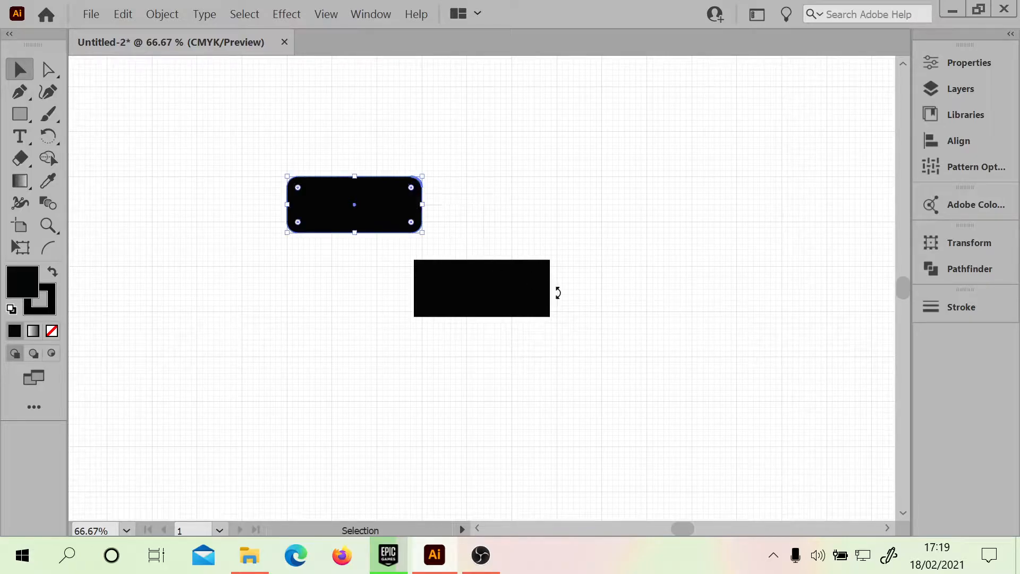
Move the sharp-cornered rectangle over the rounded rectangle's lower half and subtract it with Minus Front
{"action": "left_click", "coordinate": [469, 293]}
{"action": "left_click_drag", "start_coordinate": [460, 301], "coordinate": [336, 245]}
{"action": "left_click", "coordinate": [969, 270]}
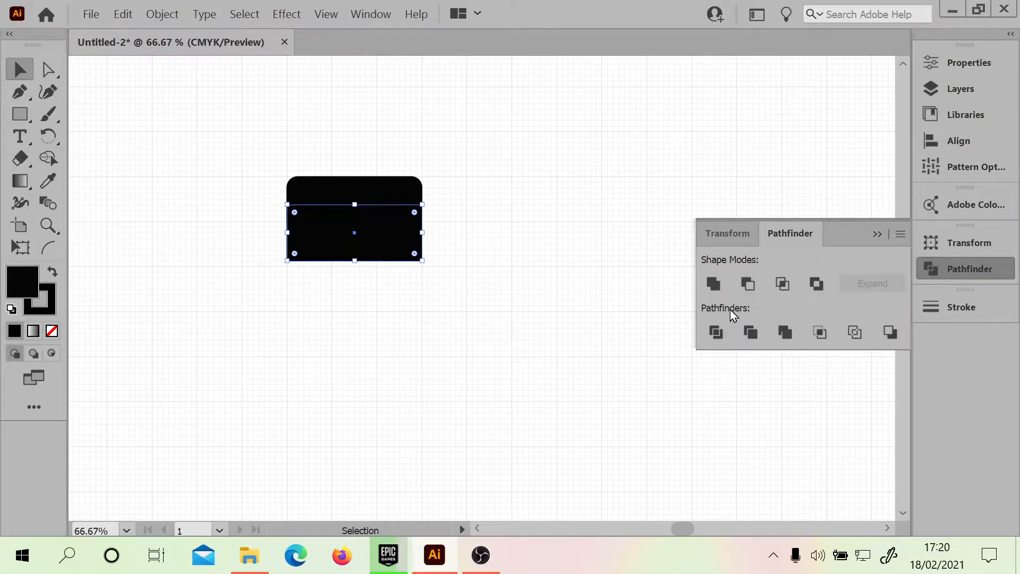
{"action": "key", "text": "ctrl+a"}
{"action": "left_click", "coordinate": [747, 284]}
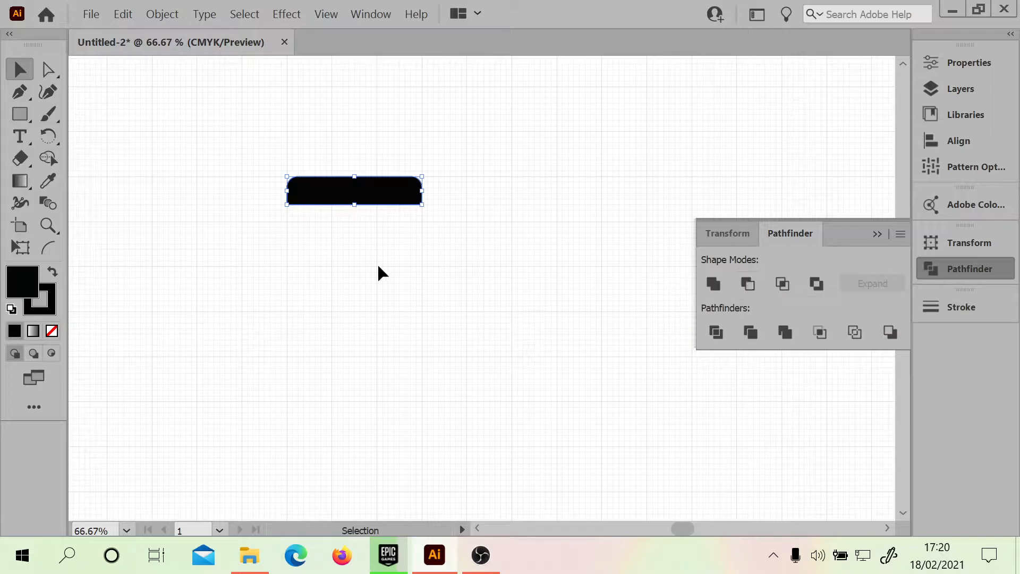
Paste a rectangle just below the rounded cap, make it slightly wider than the cap on both sides, and reduce it to a thin bar
{"action": "key", "text": "ctrl+v"}
{"action": "left_click_drag", "start_coordinate": [471, 291], "coordinate": [281, 239]}
{"action": "left_click_drag", "start_coordinate": [422, 240], "coordinate": [428, 241]}
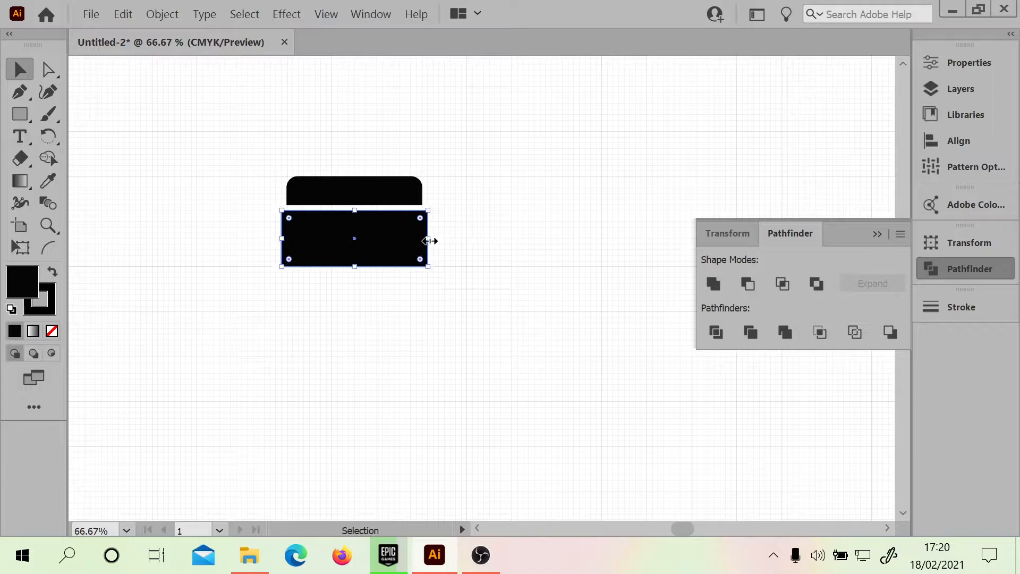
{"action": "key", "text": "ctrl+plus"}
{"action": "key", "text": "ctrl+plus"}
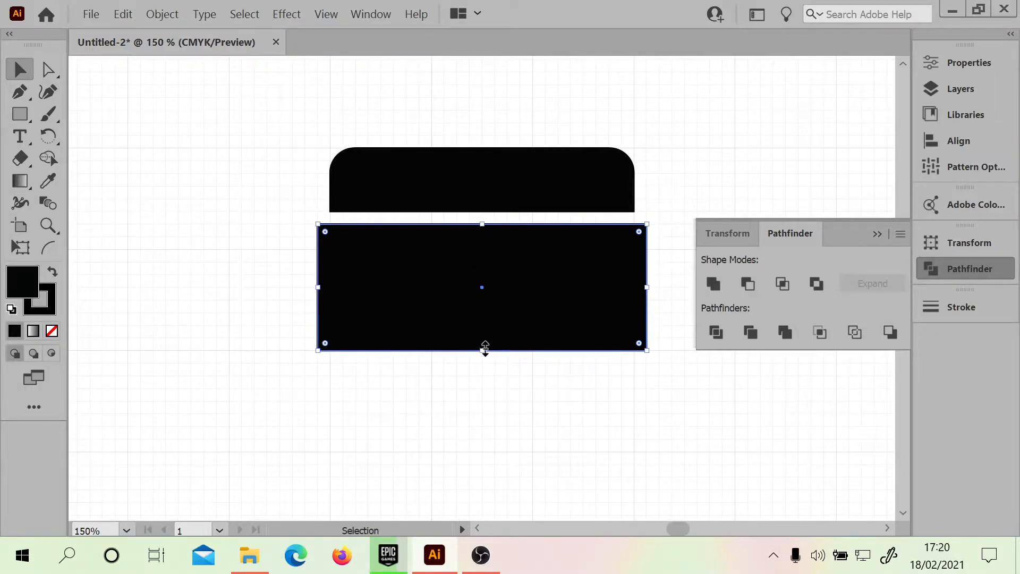
{"action": "left_click_drag", "start_coordinate": [482, 350], "coordinate": [483, 248]}
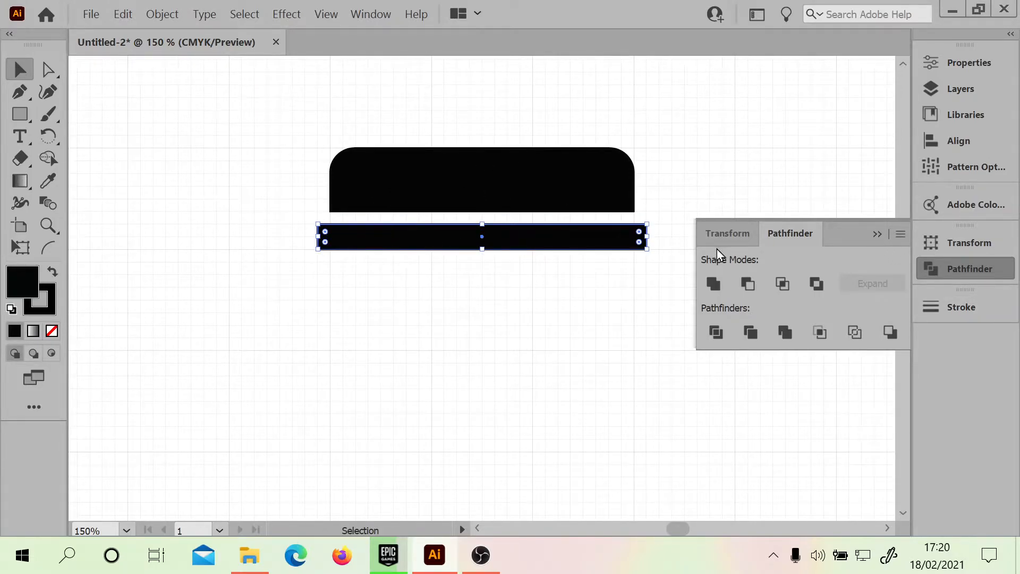
{"action": "left_click", "coordinate": [877, 234]}
Draw a quarter-circle arc spanning one grid square in the empty area and remove its fill
{"action": "scroll", "coordinate": [737, 296], "scroll_direction": "down", "scroll_amount": 5}
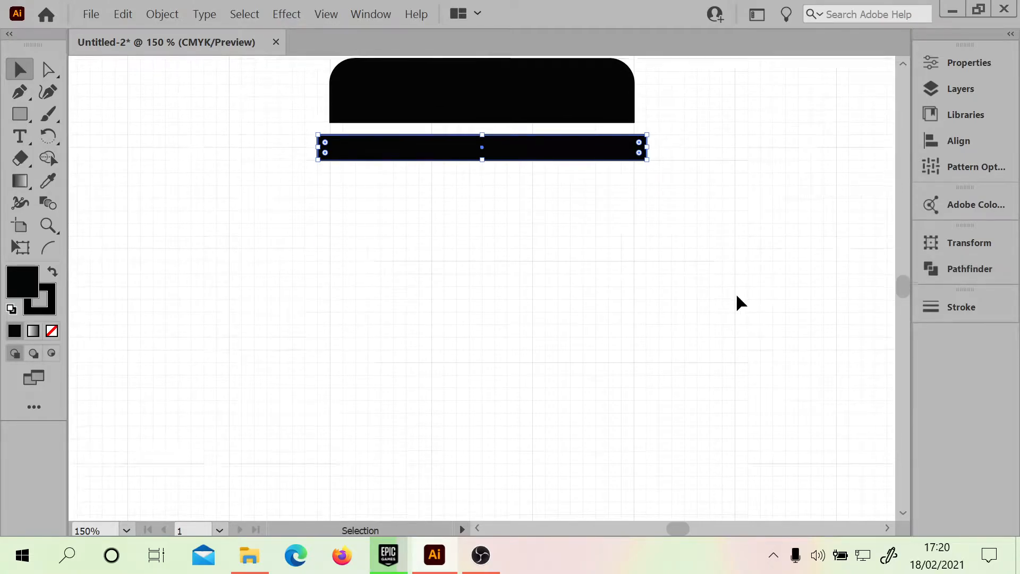
{"action": "scroll", "coordinate": [736, 296], "scroll_direction": "up", "scroll_amount": 5}
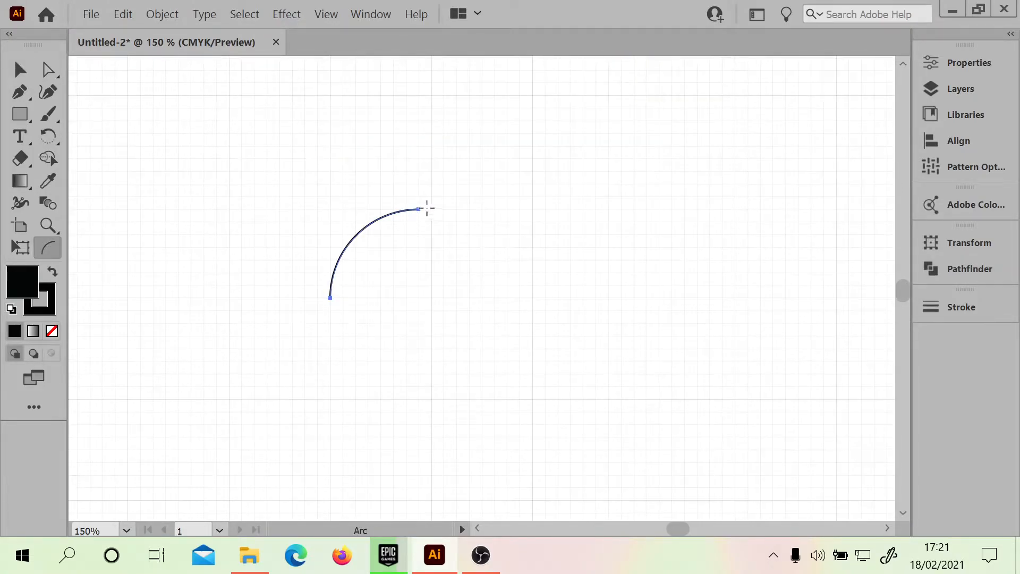
{"action": "left_click_drag", "start_coordinate": [428, 207], "coordinate": [431, 200]}
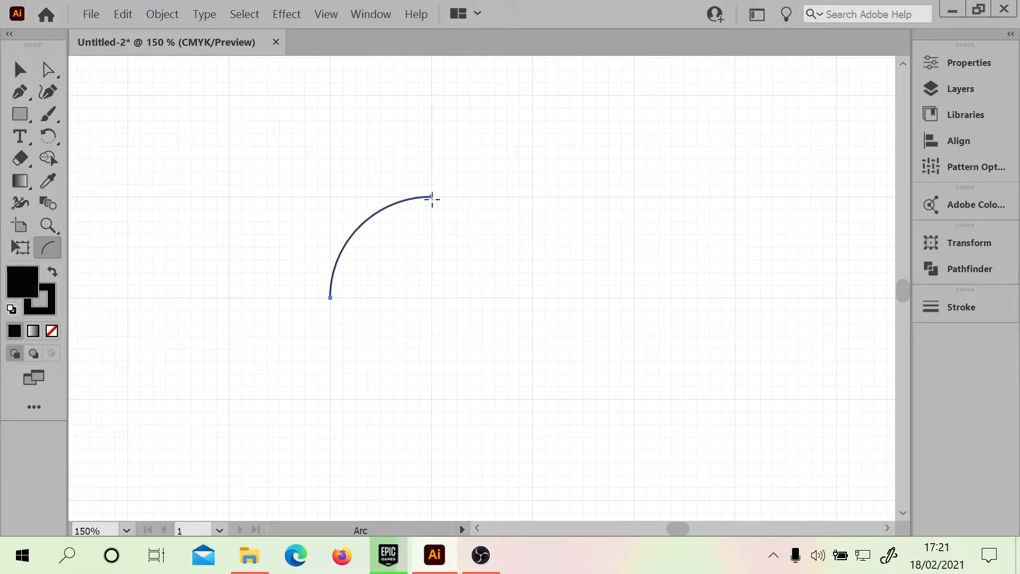
{"action": "key", "text": "slash"}
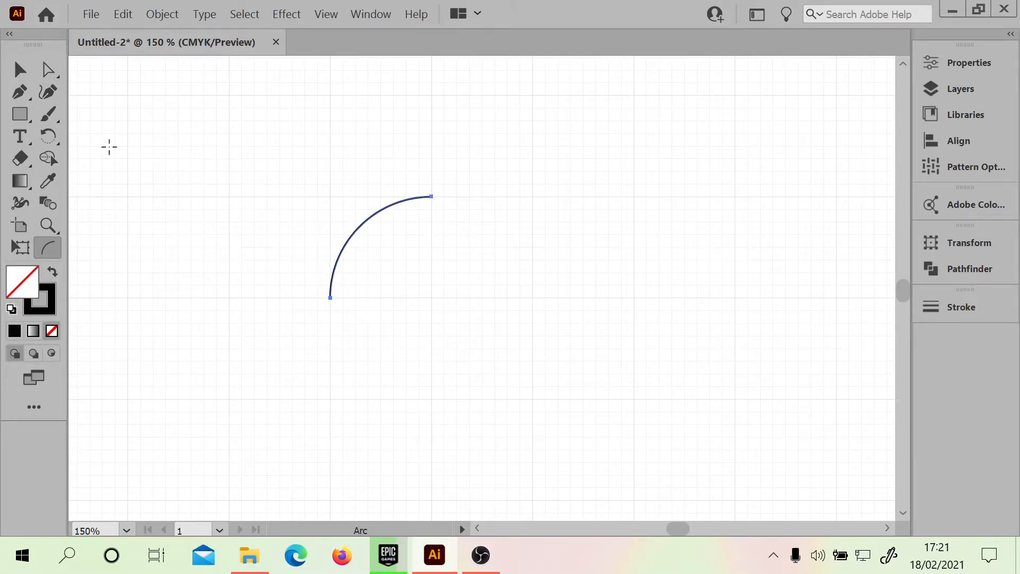
Rotate the arc about its centre so it bulges upward with both ends level
{"action": "left_click", "coordinate": [48, 137]}
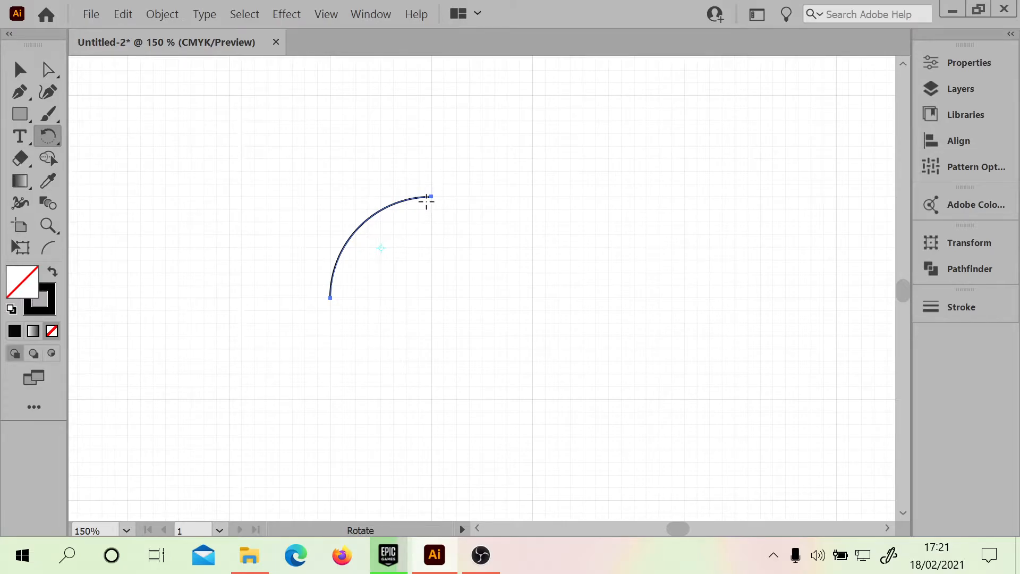
{"action": "left_click_drag", "start_coordinate": [430, 223], "coordinate": [430, 230]}
{"action": "key", "text": "v"}
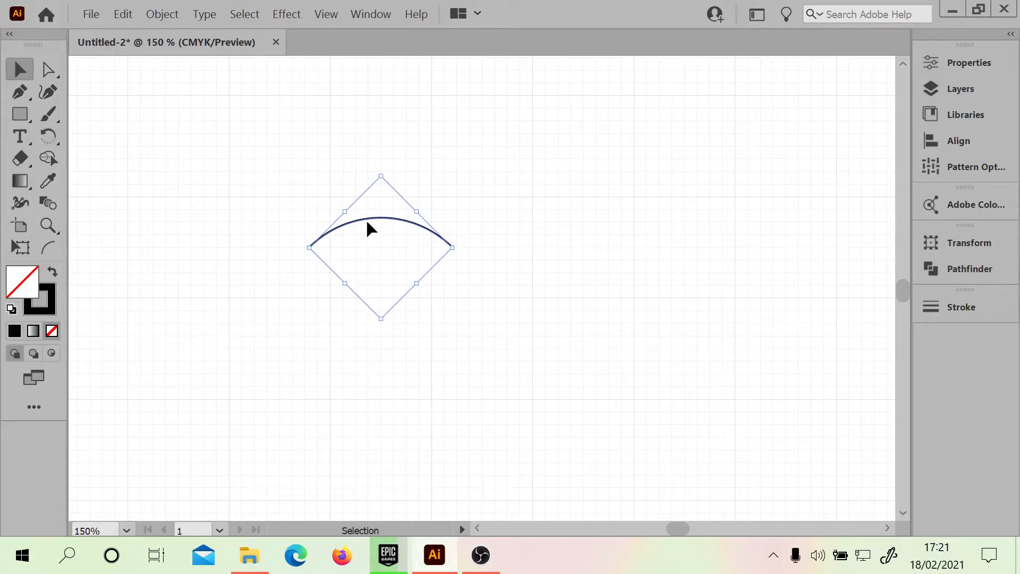
{"action": "left_click", "coordinate": [390, 258]}
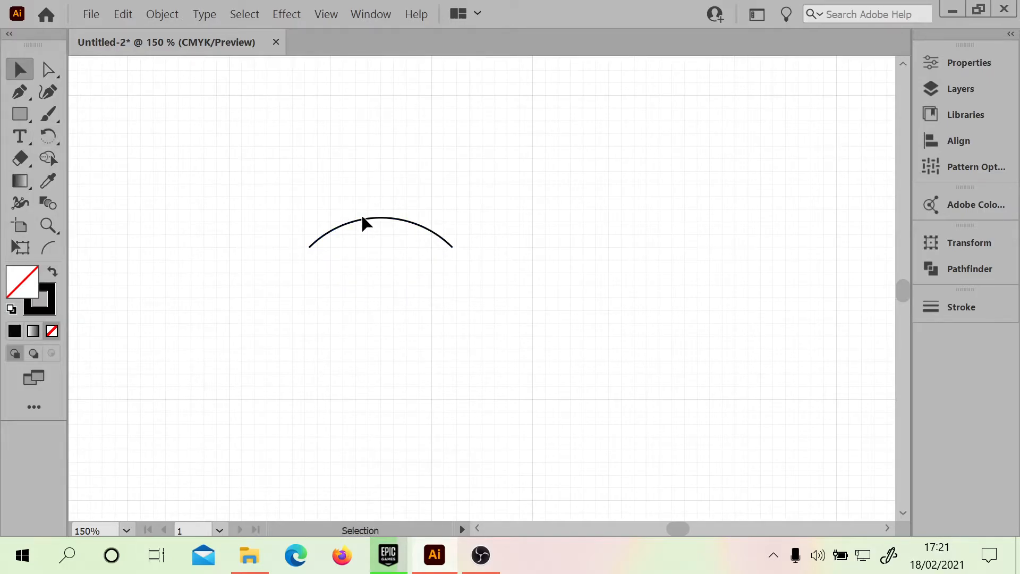
Snap the arc to the grid, scale it to one grid square wide, and duplicate it twice end to end
{"action": "left_click_drag", "start_coordinate": [363, 219], "coordinate": [388, 273]}
{"action": "left_click_drag", "start_coordinate": [476, 298], "coordinate": [431, 298]}
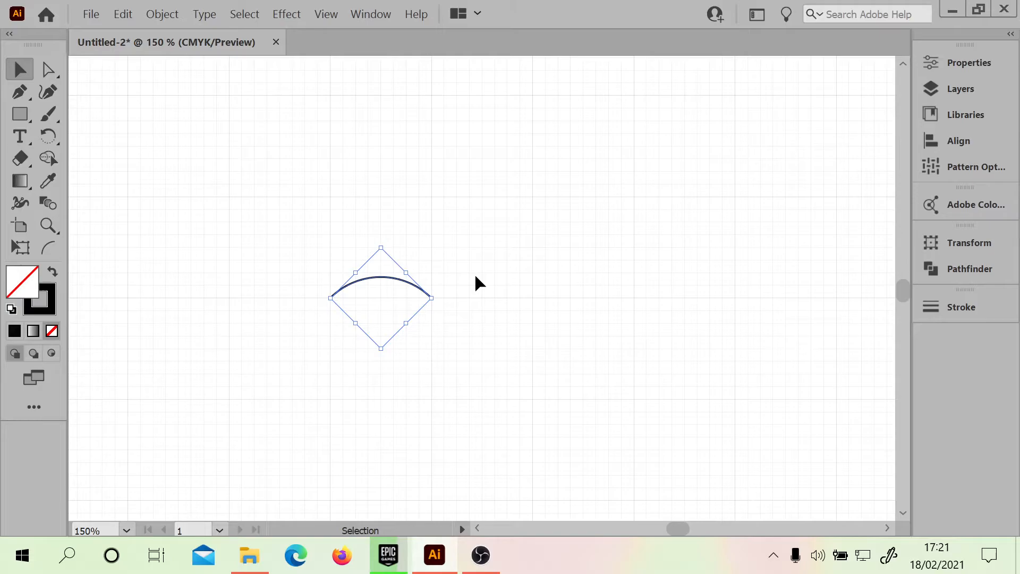
{"action": "left_click_drag", "start_coordinate": [401, 280], "coordinate": [494, 276]}
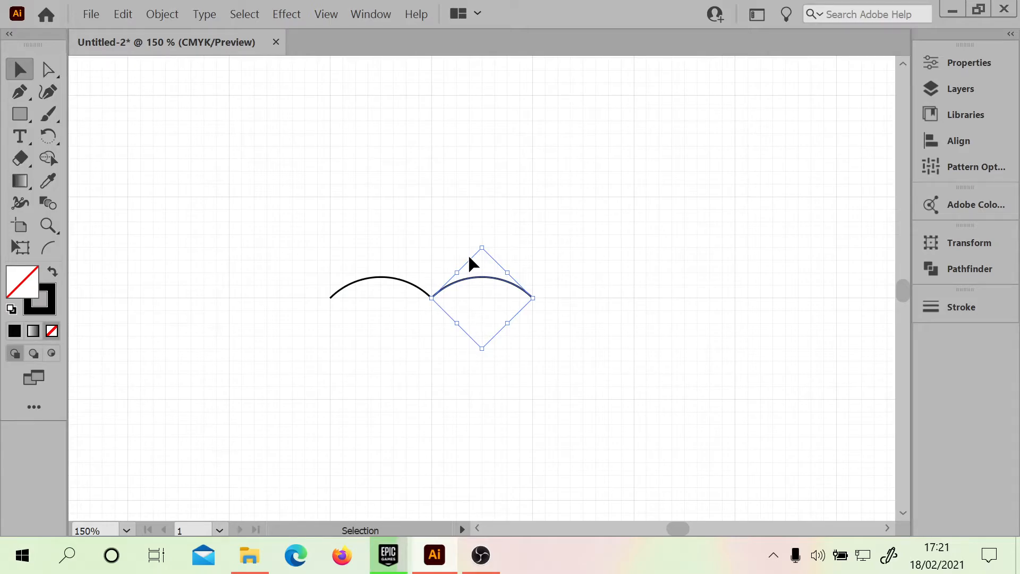
{"action": "key", "text": "ctrl+d"}
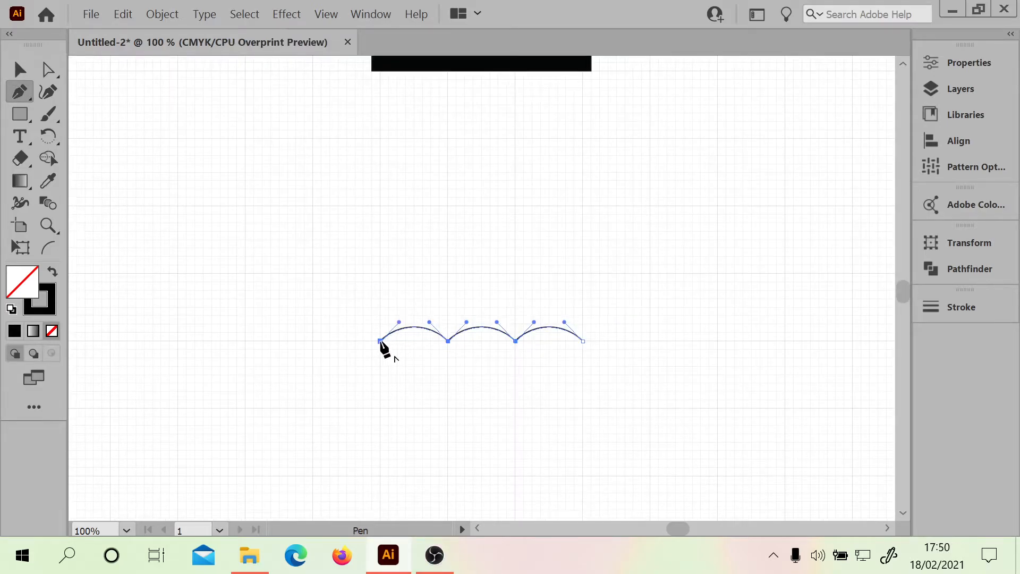
Draw the pencil body above the scallops with the Pen tool as three columns, each one grid square wide and three tall
{"action": "left_click", "coordinate": [380, 139]}
{"action": "left_click", "coordinate": [448, 139]}
{"action": "left_click", "coordinate": [448, 341]}
{"action": "left_click", "coordinate": [448, 138]}
{"action": "left_click", "coordinate": [515, 139]}
{"action": "left_click", "coordinate": [515, 341]}
{"action": "left_click", "coordinate": [516, 139]}
{"action": "left_click", "coordinate": [582, 138]}
{"action": "left_click", "coordinate": [582, 341]}
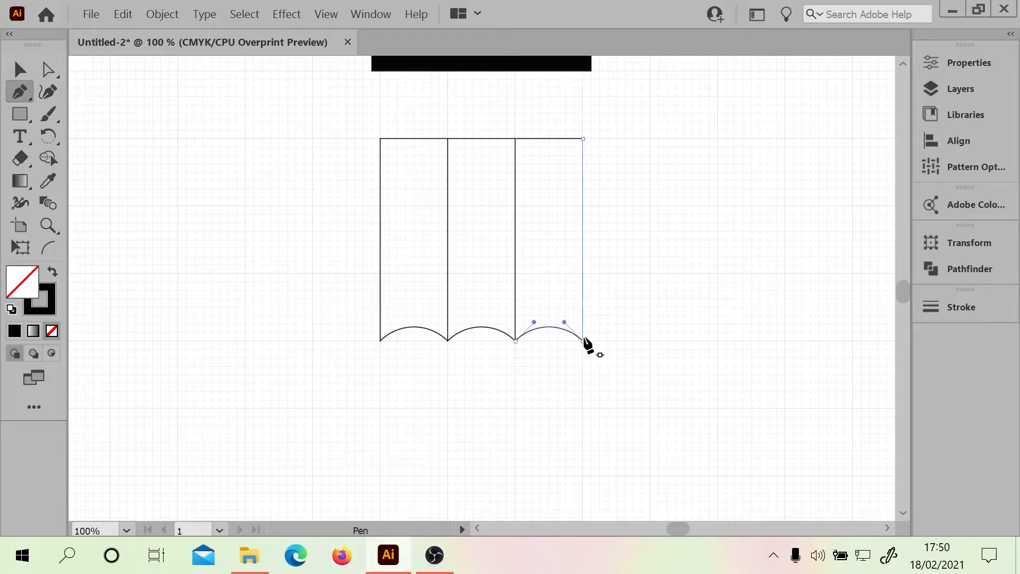
Draw the pencil's triangular tip two grid squares deep below the body, with a horizontal line across it at mid-height
{"action": "left_click", "coordinate": [381, 340]}
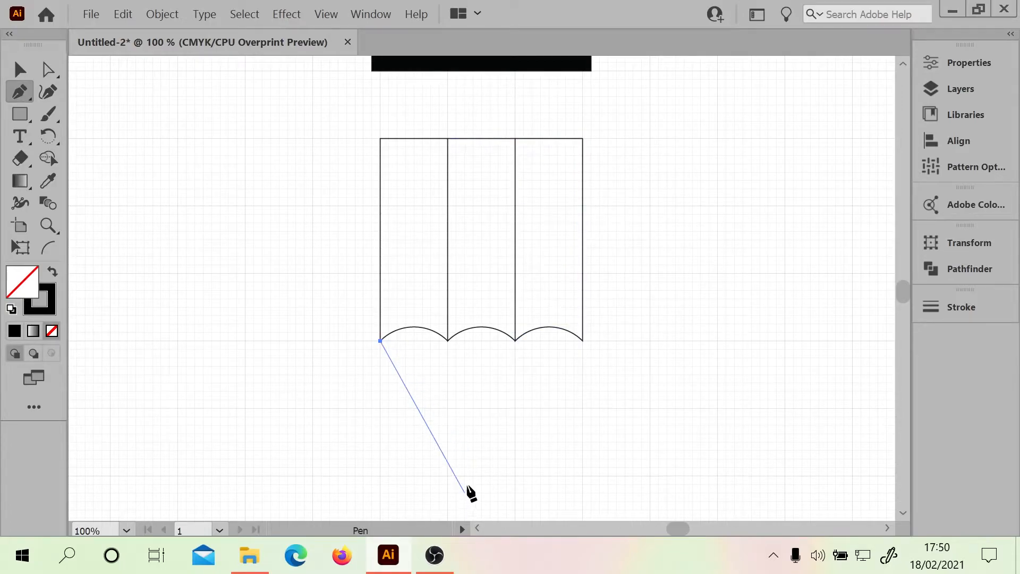
{"action": "left_click", "coordinate": [481, 475]}
{"action": "left_click", "coordinate": [582, 340]}
{"action": "left_click", "coordinate": [531, 408]}
{"action": "left_click", "coordinate": [431, 408]}
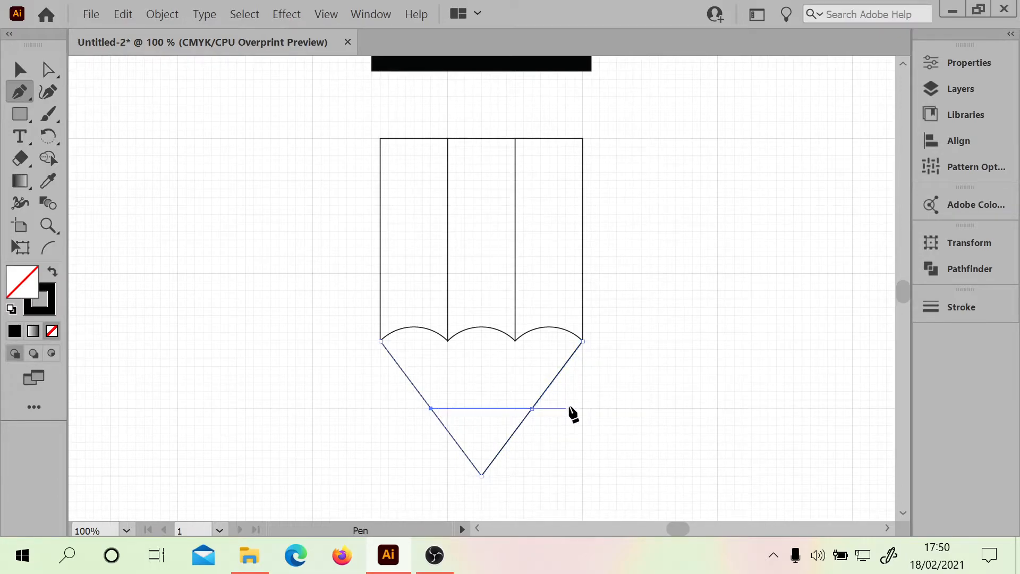
{"action": "key", "text": "v"}
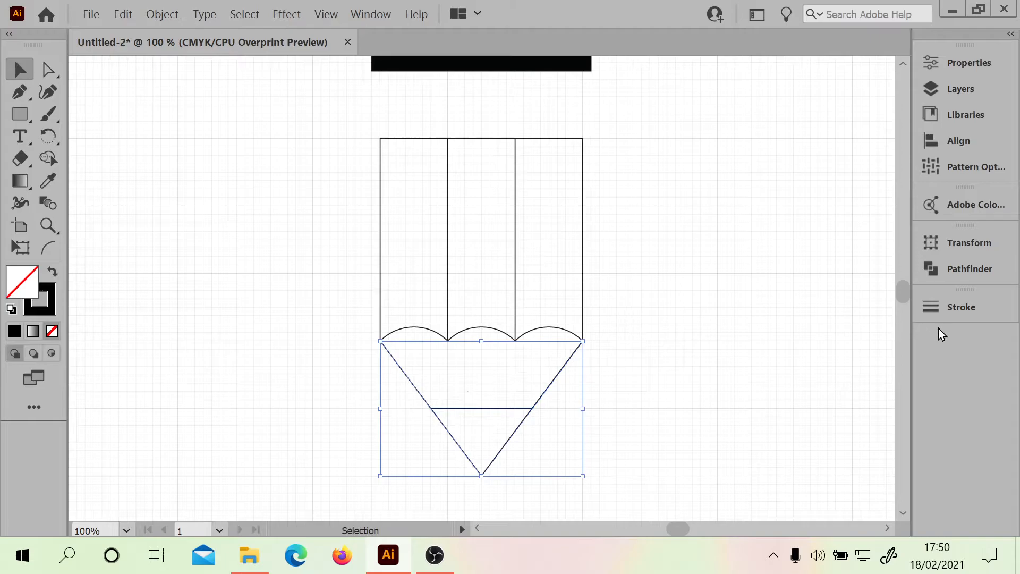
Give all the pencil's paths an 8 pt stroke weight with round join corners
{"action": "mouse_move", "coordinate": [351, 122]}
{"action": "left_mouse_down"}
{"action": "mouse_move", "coordinate": [550, 419]}
{"action": "mouse_move", "coordinate": [620, 489]}
{"action": "left_mouse_up"}
{"action": "left_click", "coordinate": [963, 307]}
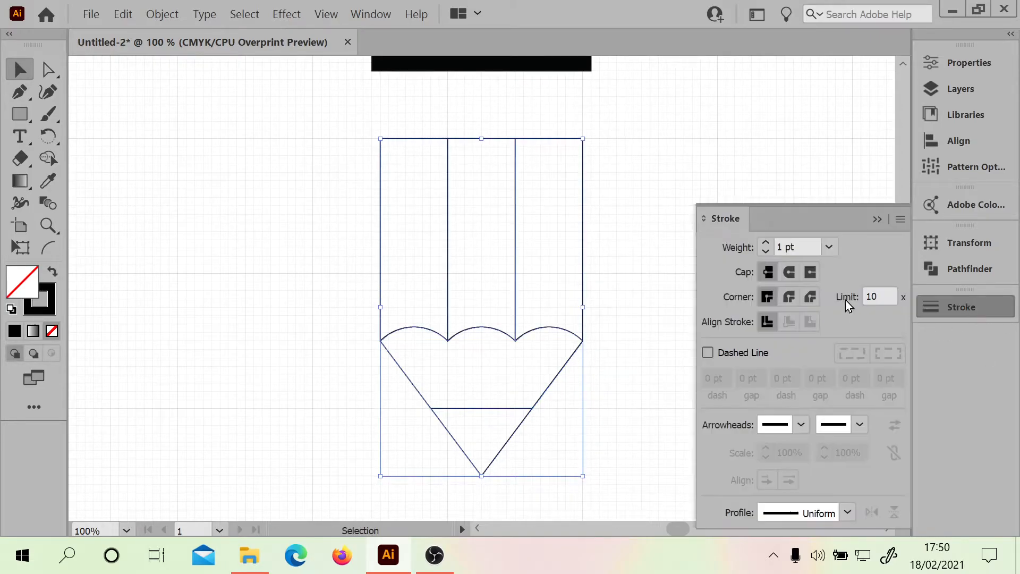
{"action": "left_click", "coordinate": [830, 245]}
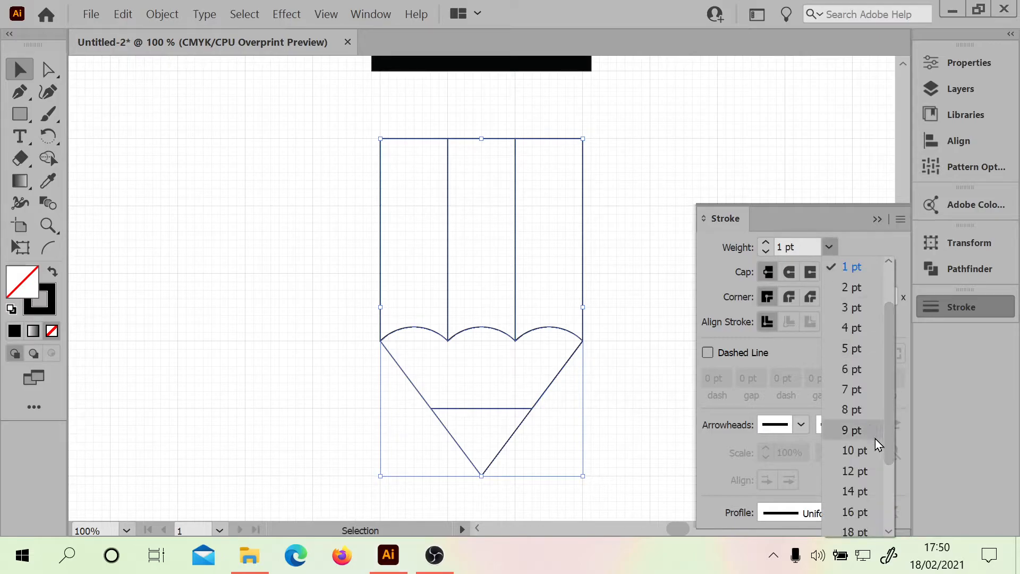
{"action": "left_click", "coordinate": [856, 409]}
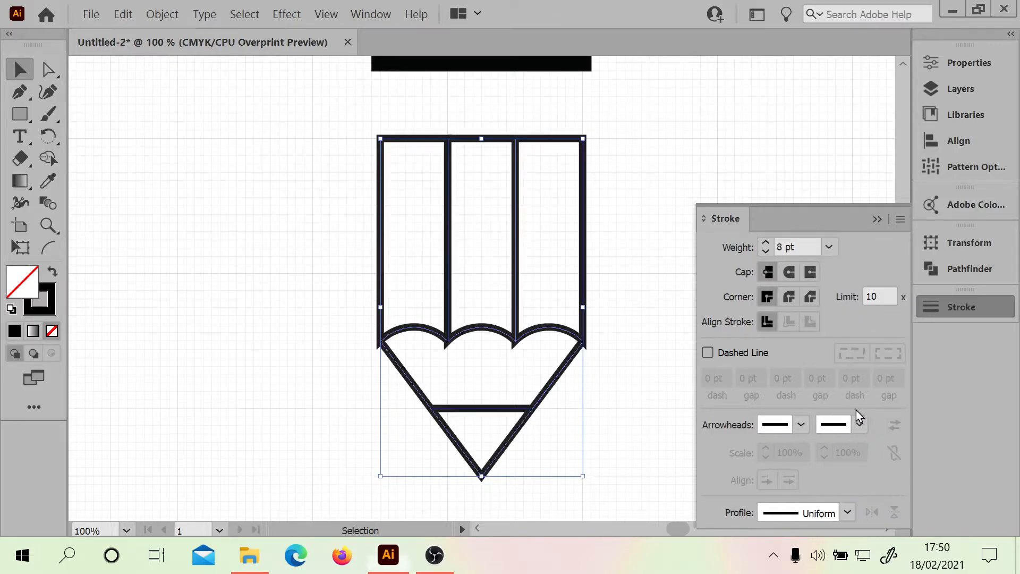
{"action": "left_click", "coordinate": [795, 295]}
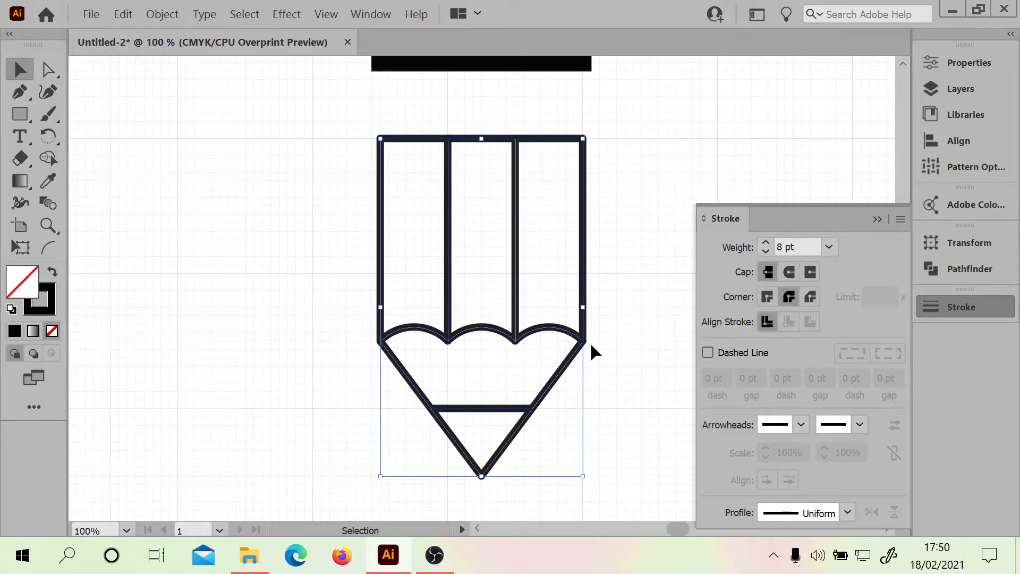
{"action": "left_click", "coordinate": [877, 220]}
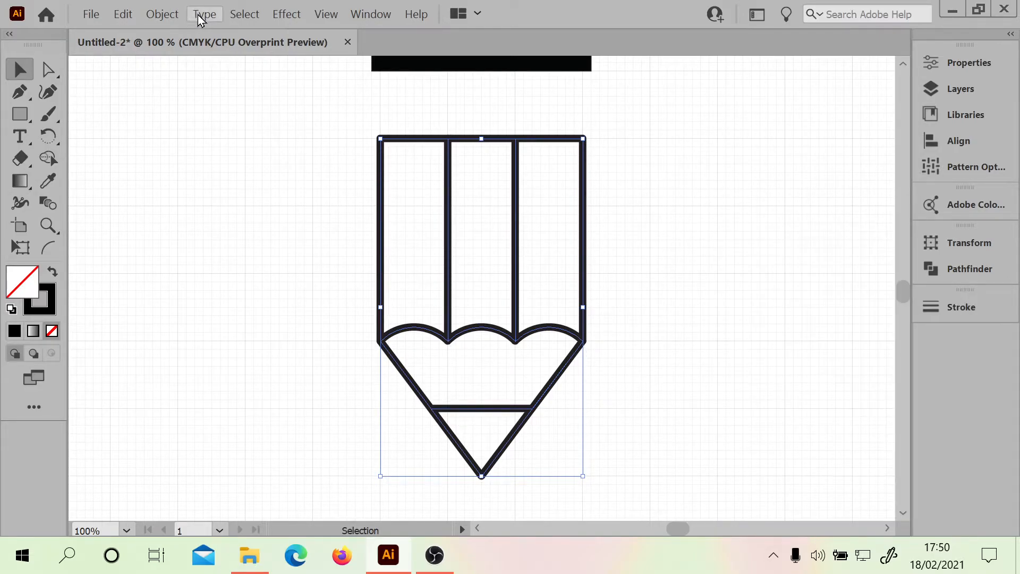
Convert the pencil's strokes into filled shapes with Outline Stroke
{"action": "left_click", "coordinate": [174, 19]}
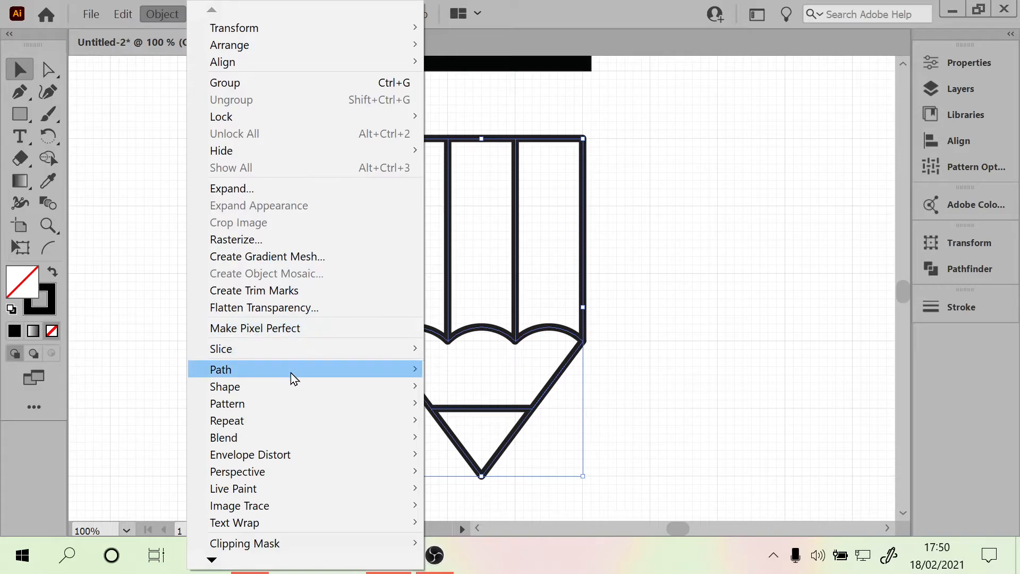
{"action": "mouse_move", "coordinate": [291, 372]}
{"action": "left_click", "coordinate": [519, 410]}
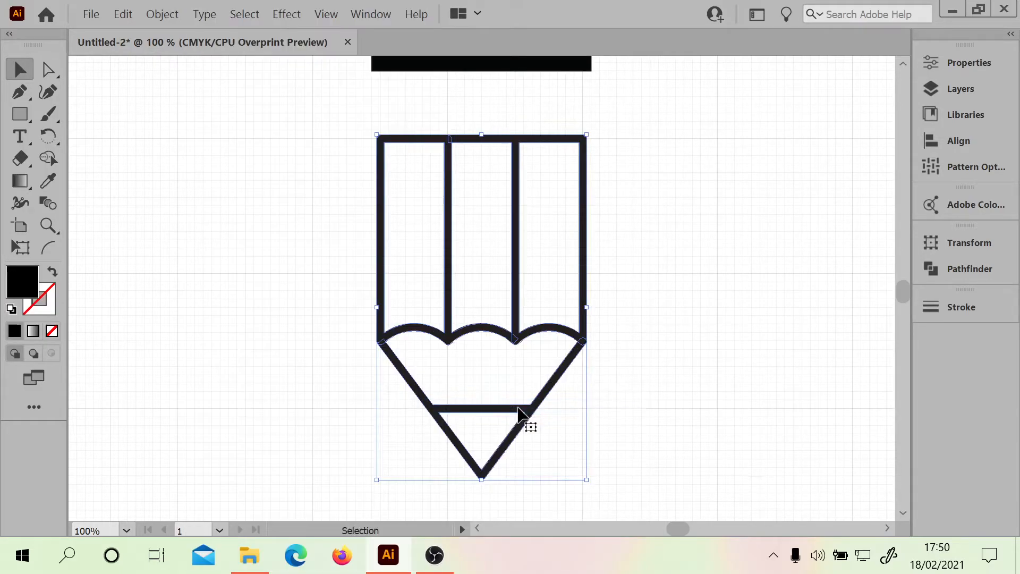
Unite the outlined pencil parts into a compound shape and expand it
{"action": "left_click", "coordinate": [965, 271]}
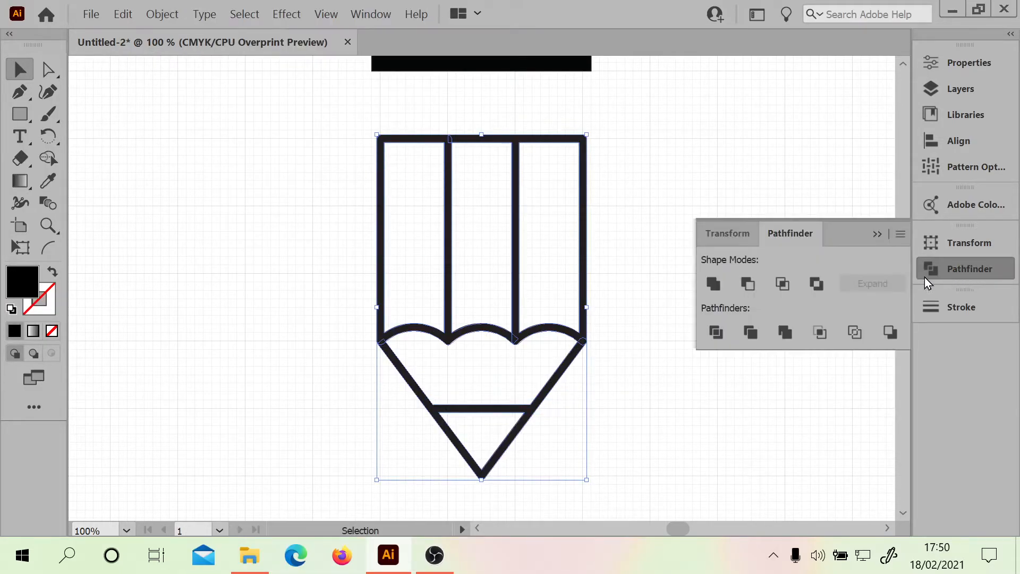
{"action": "left_click", "coordinate": [708, 288], "text": "alt"}
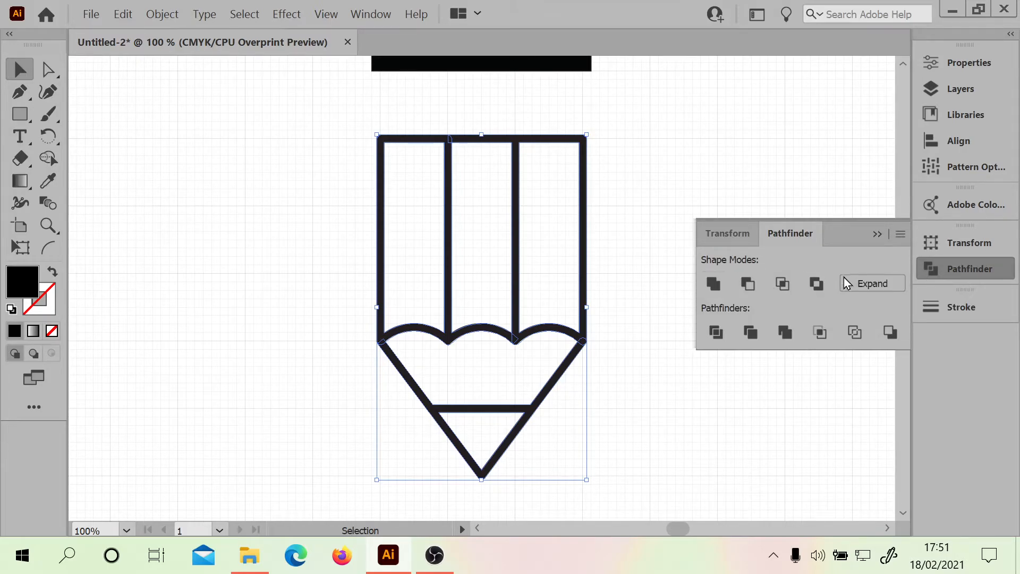
{"action": "left_click", "coordinate": [875, 283]}
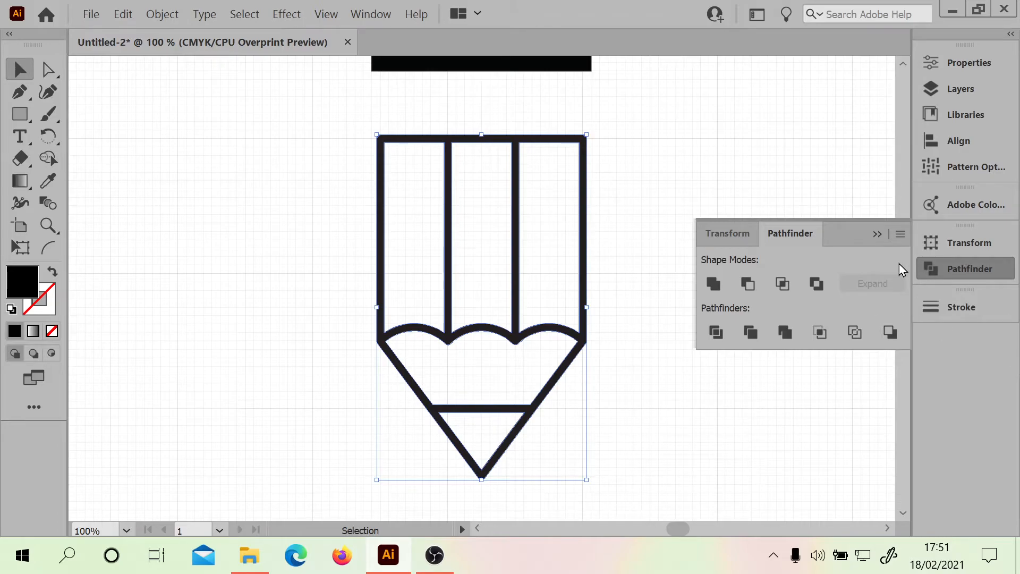
{"action": "left_click", "coordinate": [878, 235]}
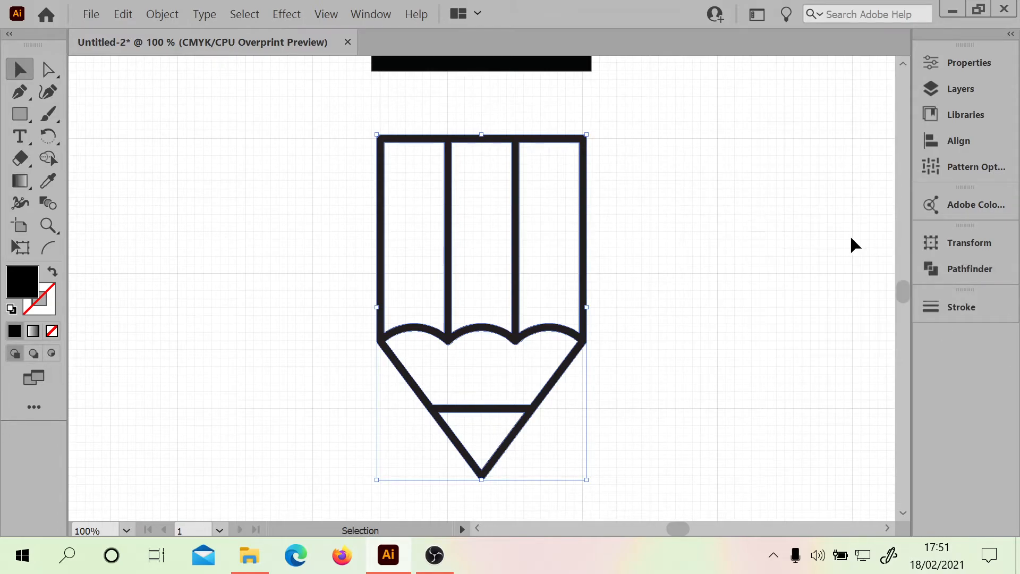
Delete the outer contour of the expanded pencil body in Outline view, keeping the inner shapes, and return to preview
{"action": "key", "text": "ctrl+y"}
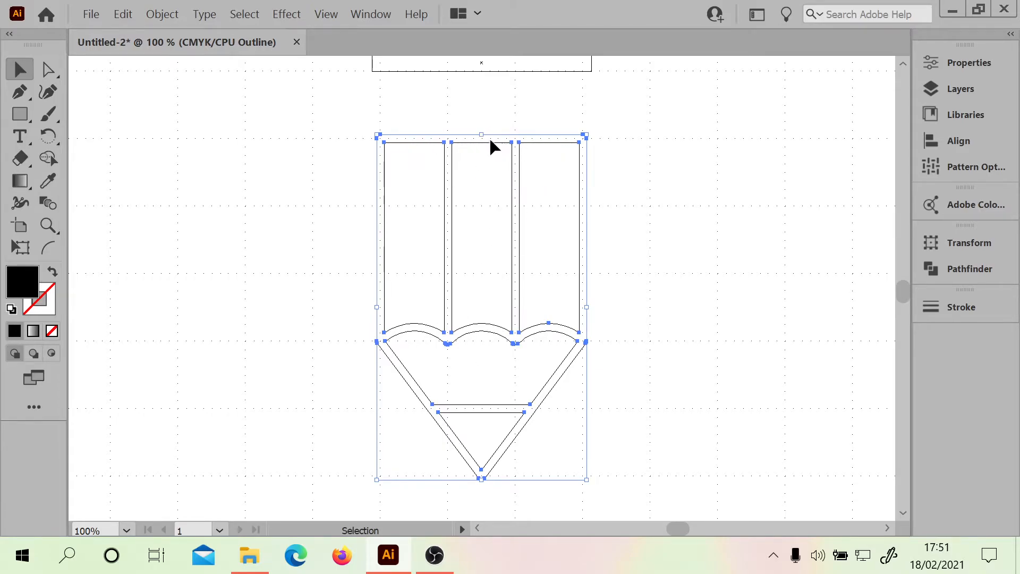
{"action": "left_click", "coordinate": [47, 69]}
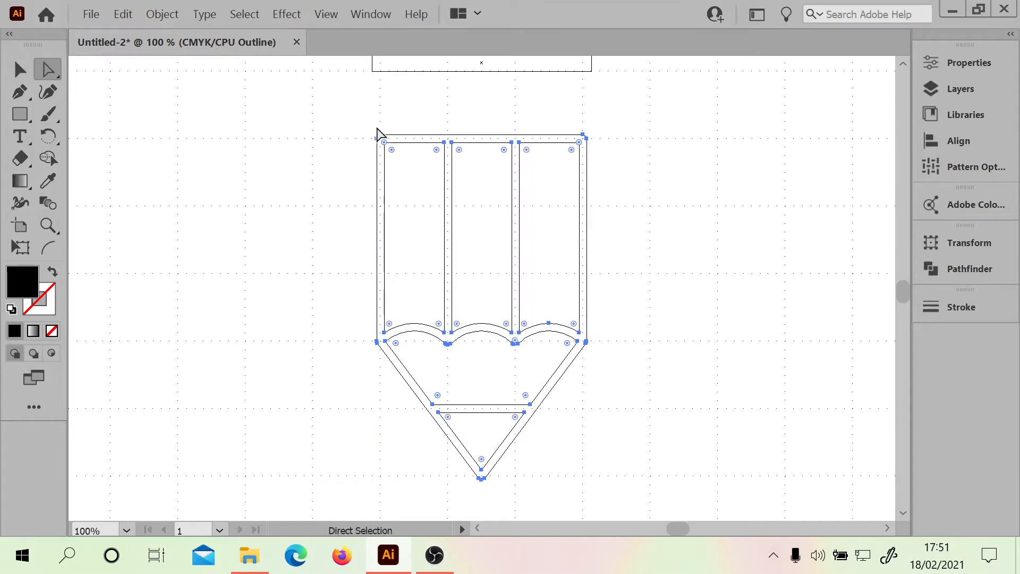
{"action": "left_click", "coordinate": [379, 136]}
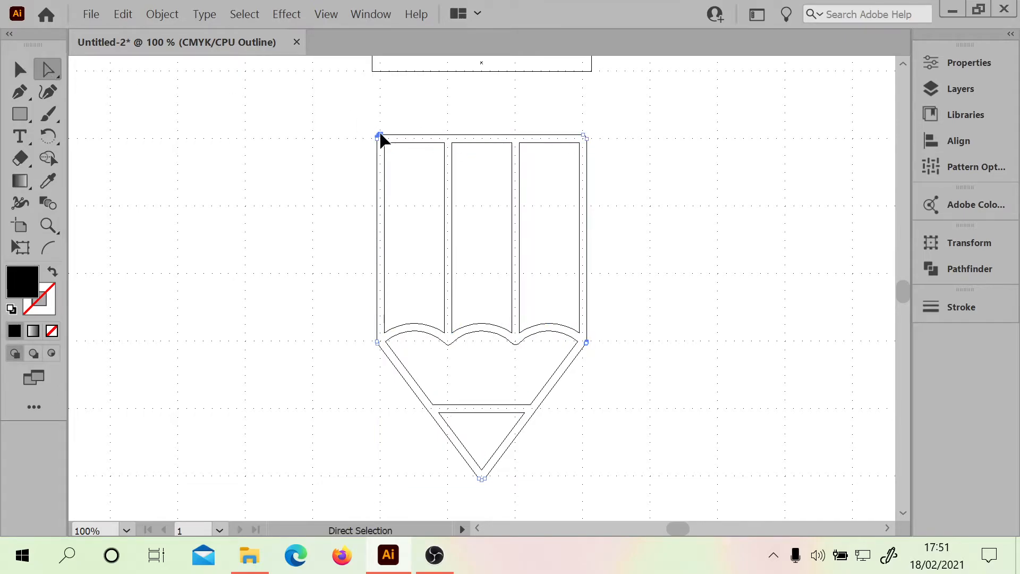
{"action": "key", "text": "Delete"}
{"action": "key", "text": "Delete"}
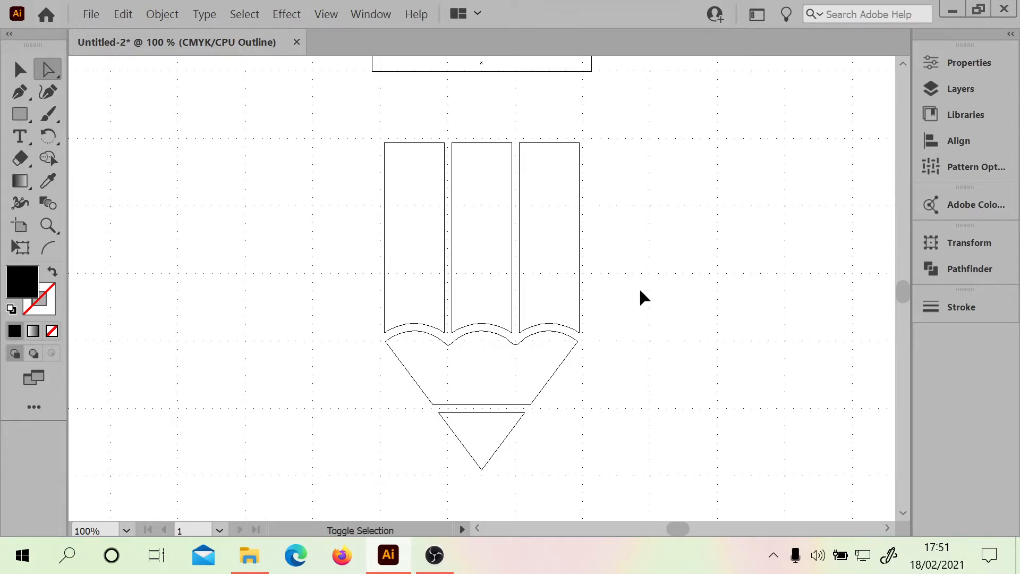
{"action": "key", "text": "ctrl+y"}
{"action": "scroll", "coordinate": [644, 298], "scroll_direction": "right", "scroll_amount": 2}
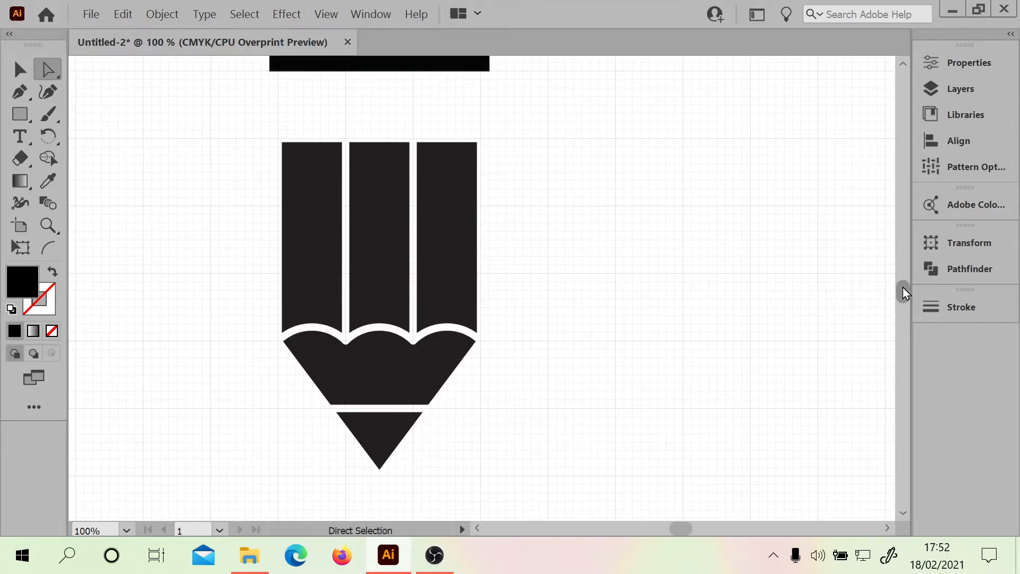
Move the pencil's body and tip so they sit just below the thin band
{"action": "key", "text": "ctrl+minus"}
{"action": "key", "text": "ctrl+plus"}
{"action": "left_click_drag", "start_coordinate": [391, 211], "coordinate": [385, 149]}
{"action": "scroll", "coordinate": [385, 351], "scroll_direction": "up", "scroll_amount": 4}
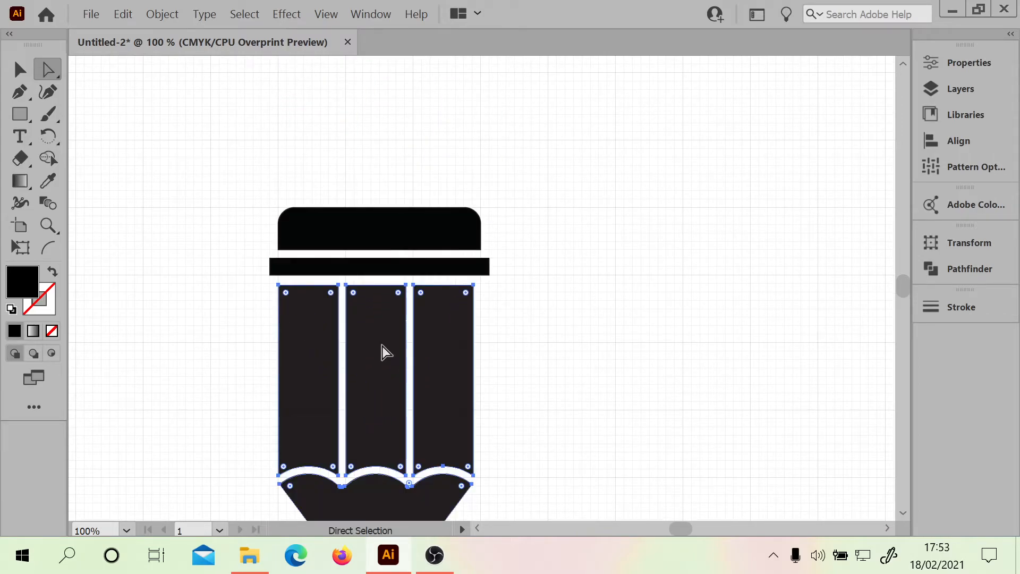
Select the cap, band, body and tip and align them to their horizontal centre
{"action": "scroll", "coordinate": [381, 345], "scroll_direction": "down", "scroll_amount": 2}
{"action": "mouse_move", "coordinate": [250, 65]}
{"action": "left_mouse_down"}
{"action": "mouse_move", "coordinate": [553, 530]}
{"action": "mouse_move", "coordinate": [553, 423]}
{"action": "mouse_move", "coordinate": [584, 263]}
{"action": "left_mouse_up"}
{"action": "scroll", "coordinate": [584, 263], "scroll_direction": "up", "scroll_amount": 6}
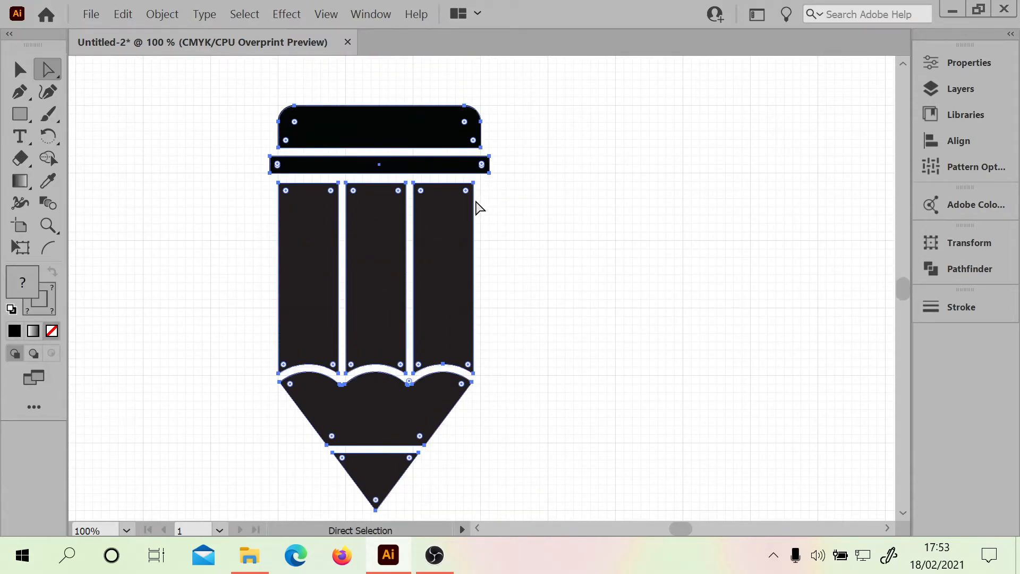
{"action": "left_click", "coordinate": [955, 146]}
{"action": "left_click", "coordinate": [746, 103]}
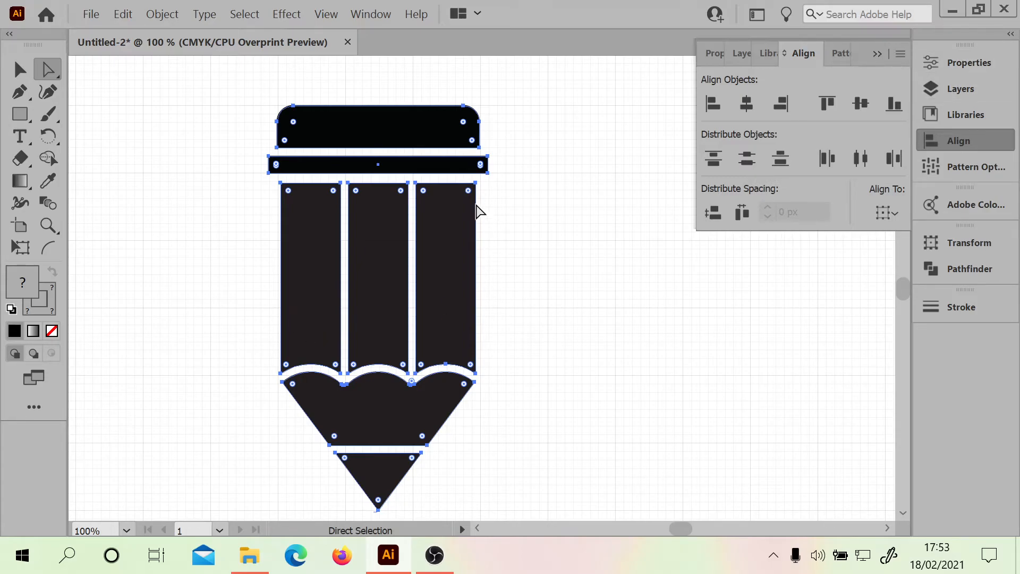
{"action": "left_click", "coordinate": [875, 54]}
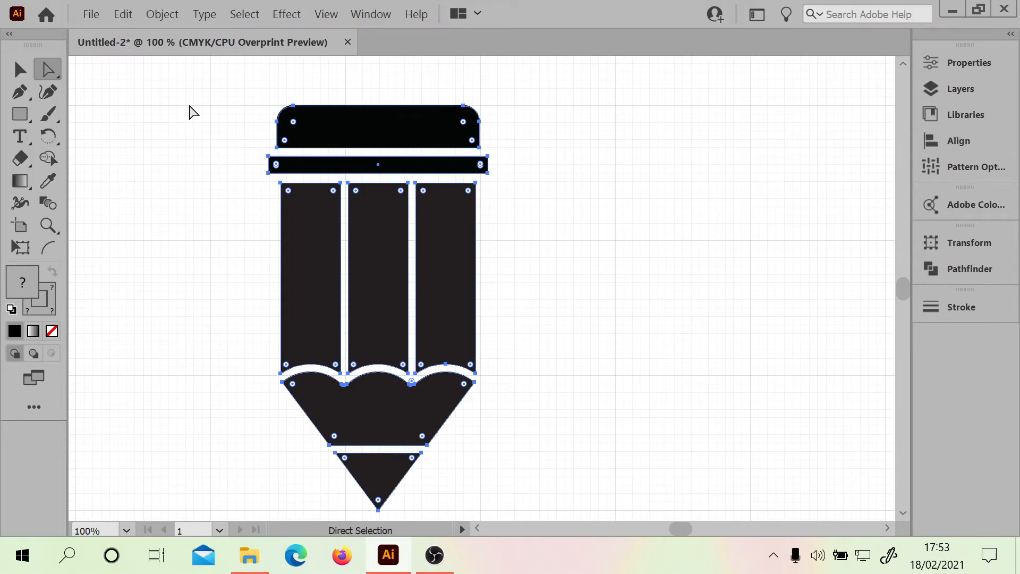
Unite all the selected pencil parts into one shape with Pathfinder
{"action": "key", "text": "v"}
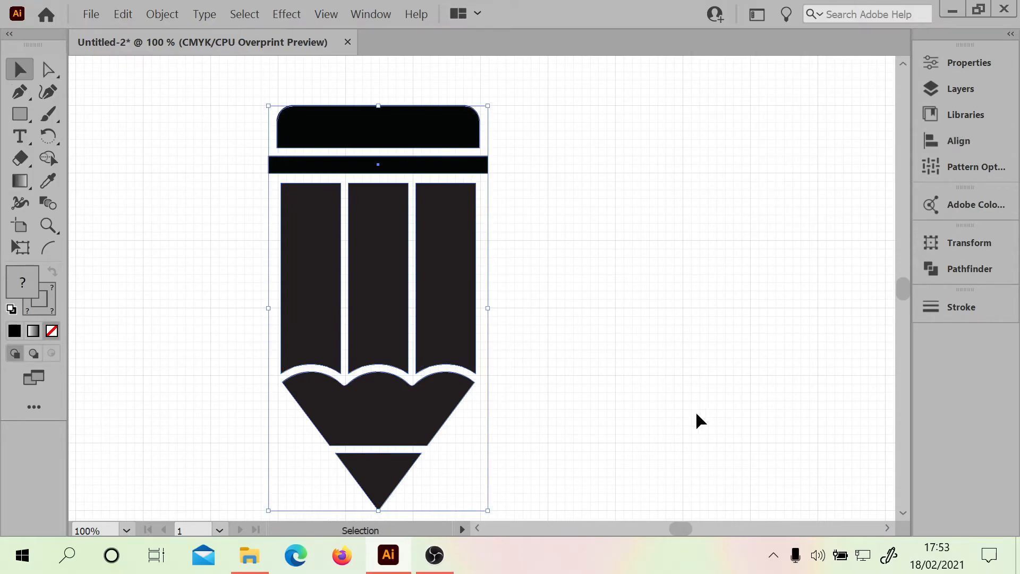
{"action": "left_click", "coordinate": [982, 270]}
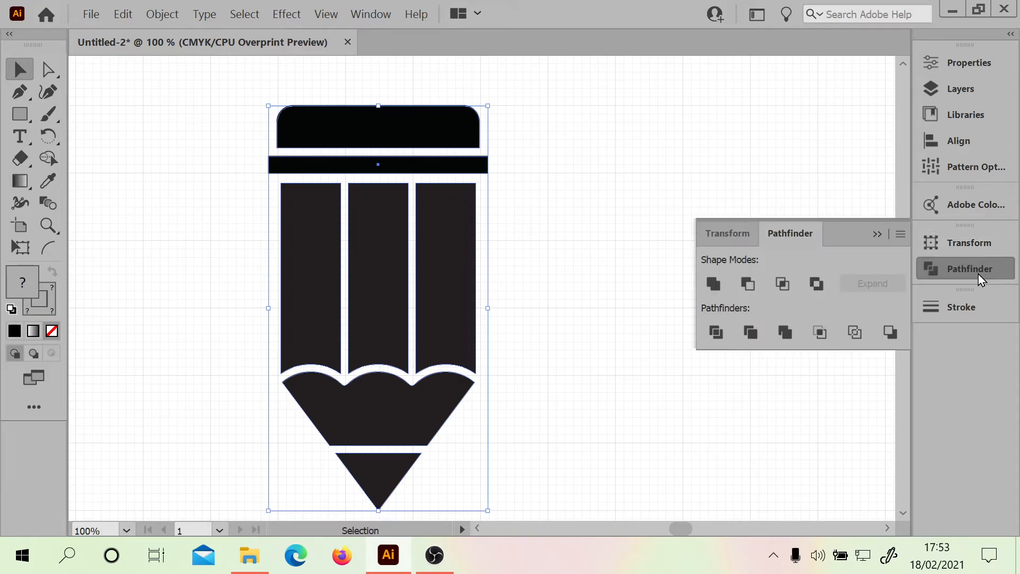
{"action": "left_click", "coordinate": [713, 284]}
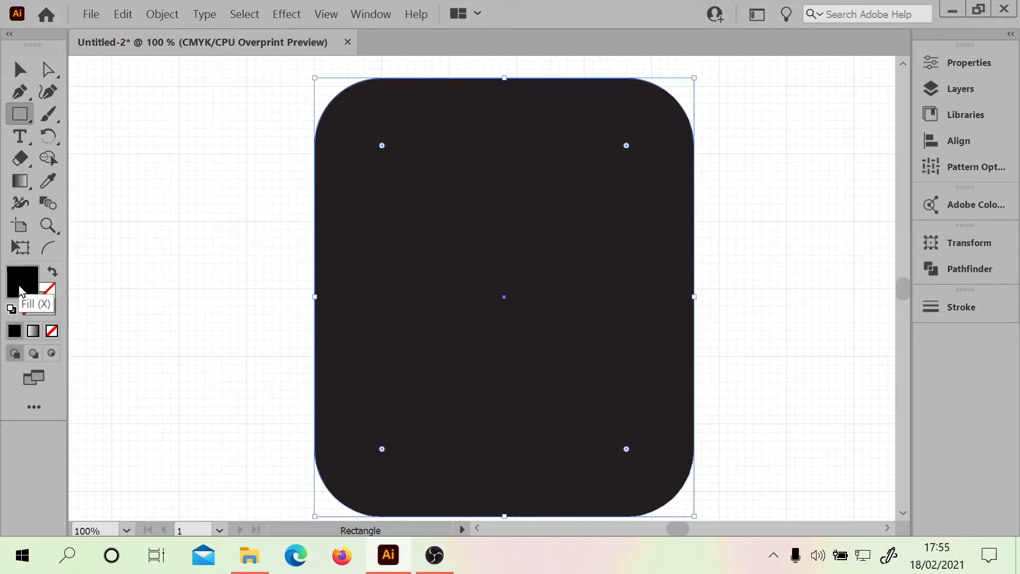
Change the fill of the large rounded rectangle to a medium blue with the Color Picker
{"action": "double_click", "coordinate": [18, 285]}
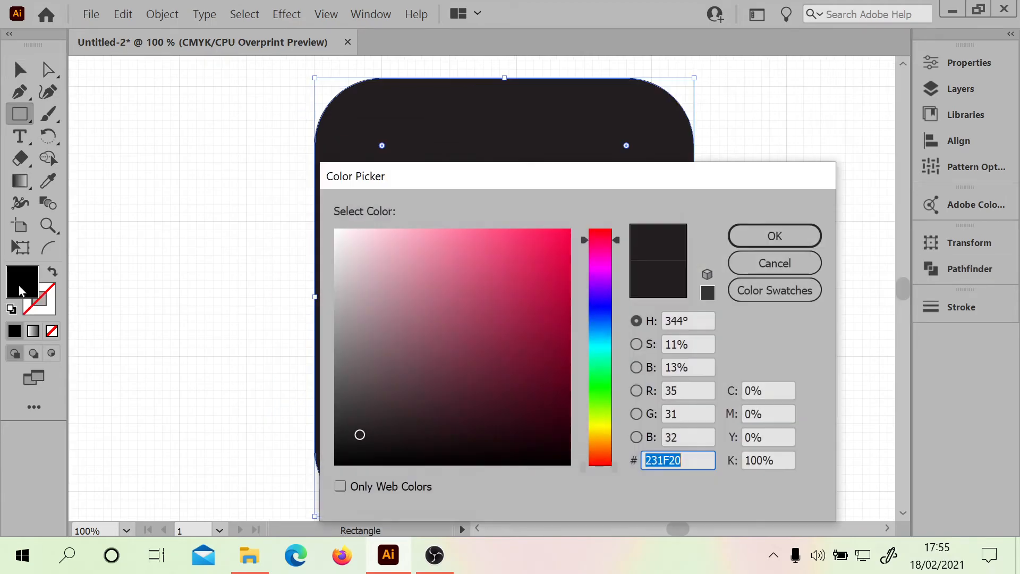
{"action": "left_click_drag", "start_coordinate": [601, 349], "coordinate": [604, 330]}
{"action": "left_click_drag", "start_coordinate": [508, 314], "coordinate": [489, 268]}
{"action": "left_click", "coordinate": [797, 239]}
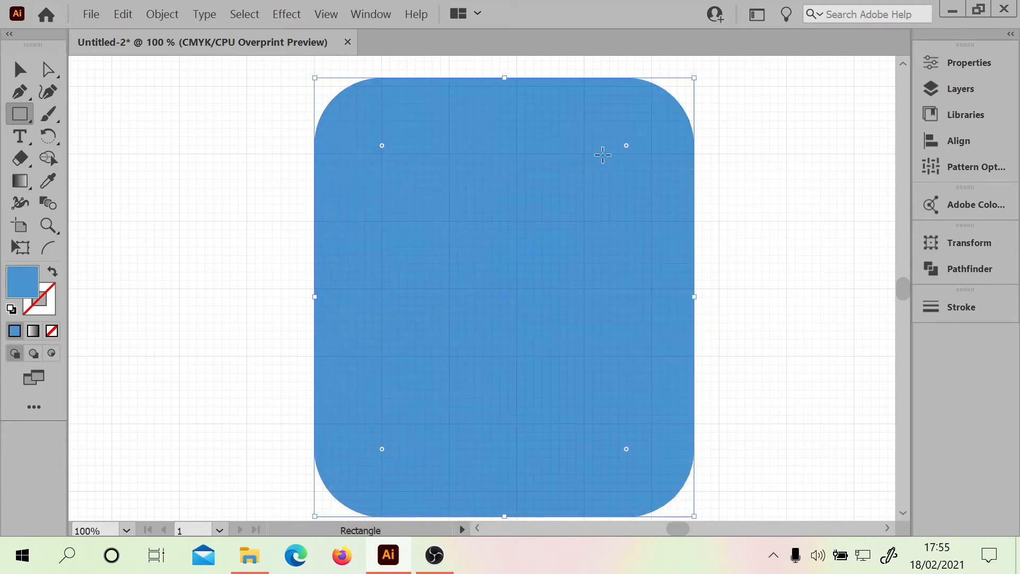
Send the blue rounded rectangle to the back, behind the pencil
{"action": "left_click", "coordinate": [162, 14]}
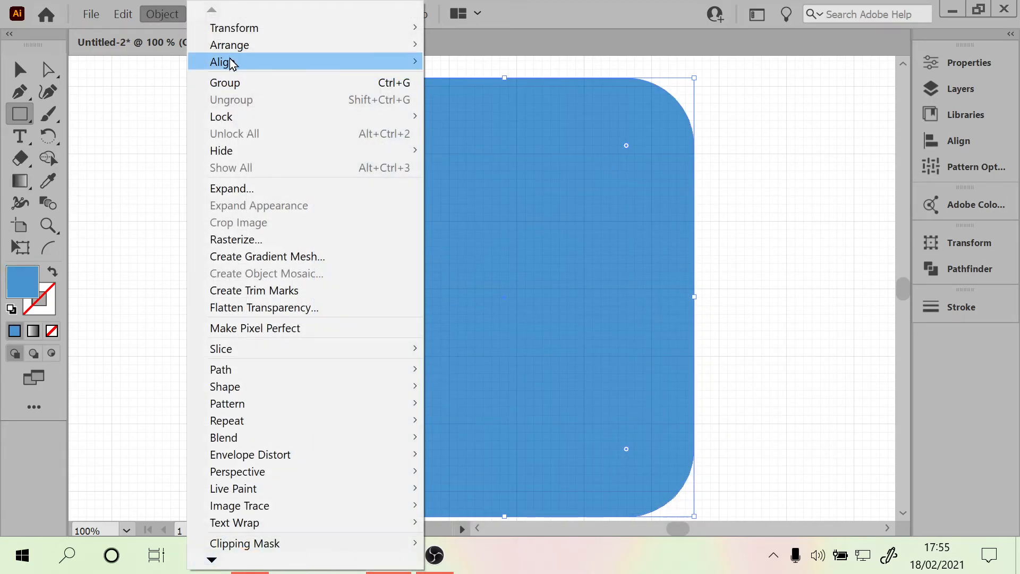
{"action": "mouse_move", "coordinate": [233, 45]}
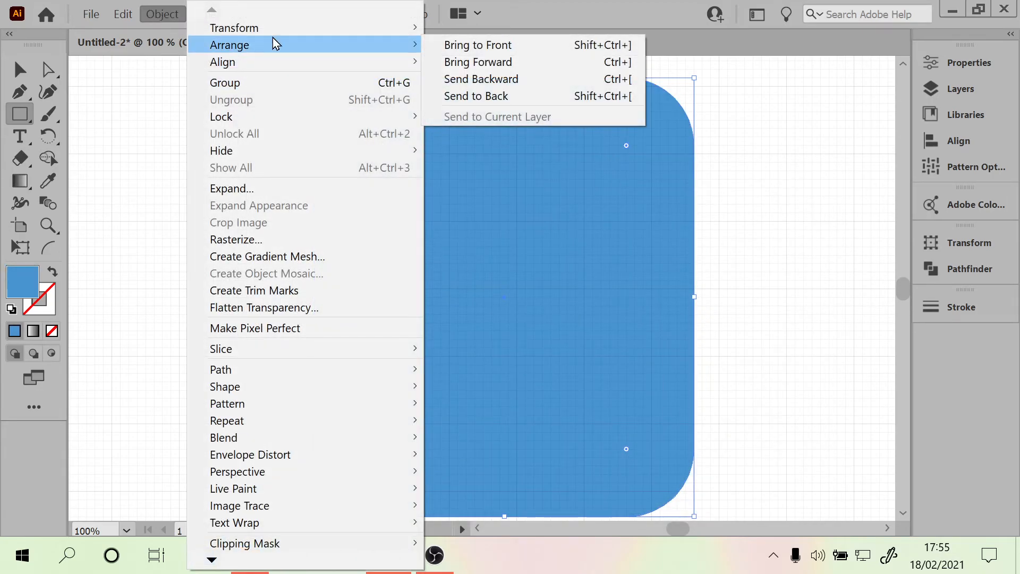
{"action": "left_click", "coordinate": [488, 96]}
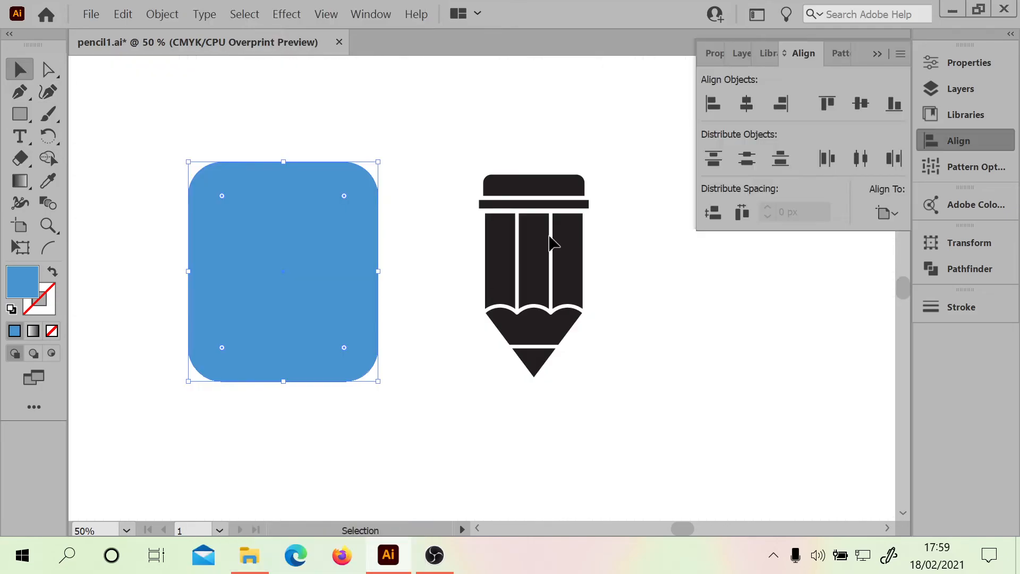
Centre the blue rounded rectangle on the pencil horizontally and vertically, using the pencil as the key object
{"action": "left_click", "coordinate": [553, 239]}
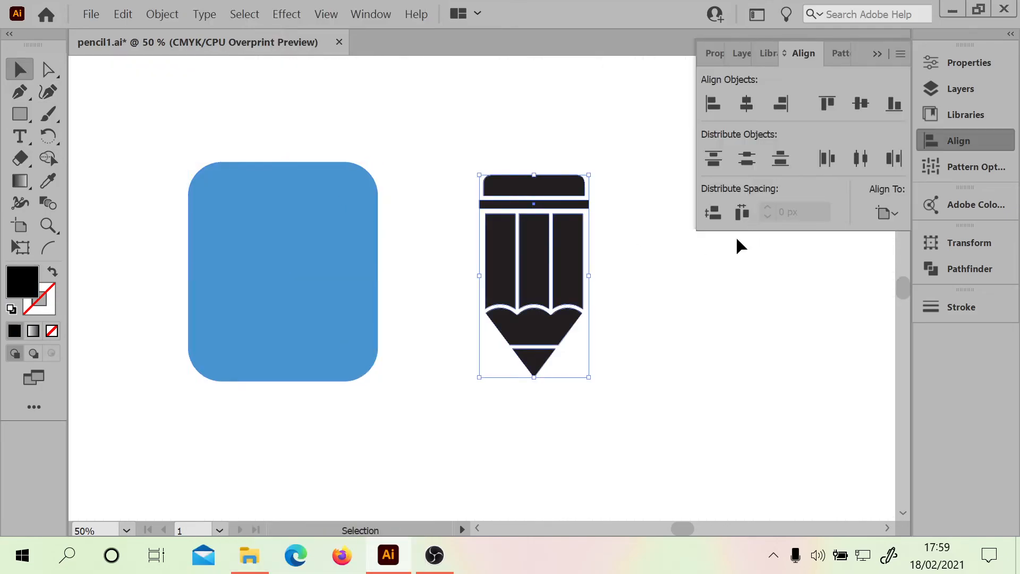
{"action": "left_click", "coordinate": [330, 285]}
{"action": "left_click", "coordinate": [206, 118]}
{"action": "left_click_drag", "start_coordinate": [172, 122], "coordinate": [631, 397]}
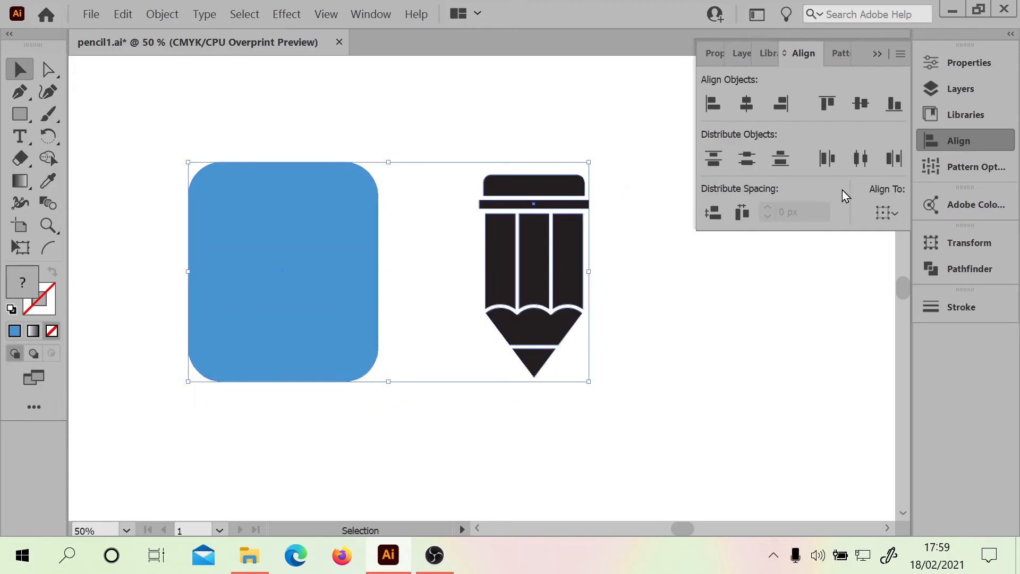
{"action": "left_click", "coordinate": [896, 211]}
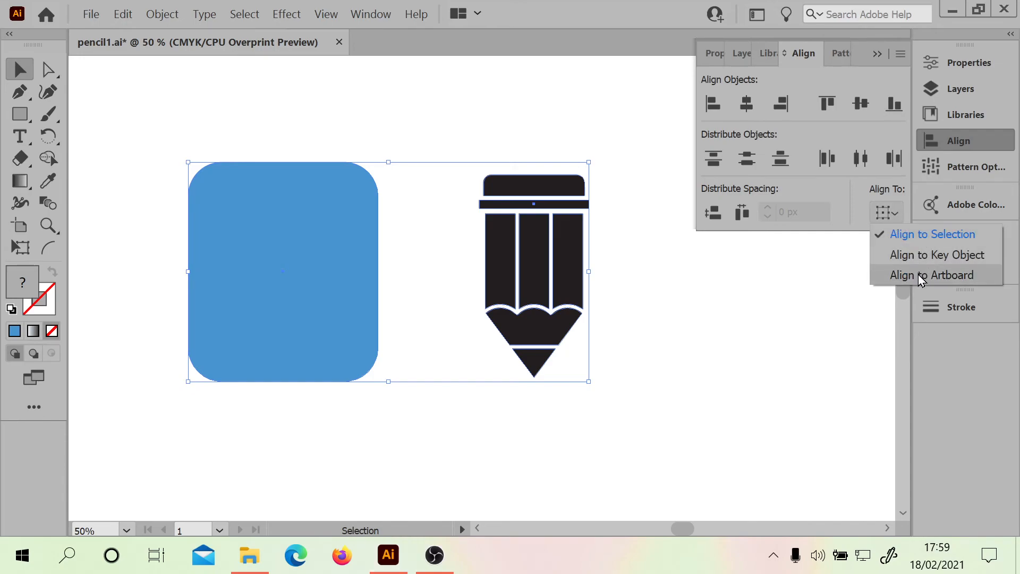
{"action": "left_click", "coordinate": [919, 259]}
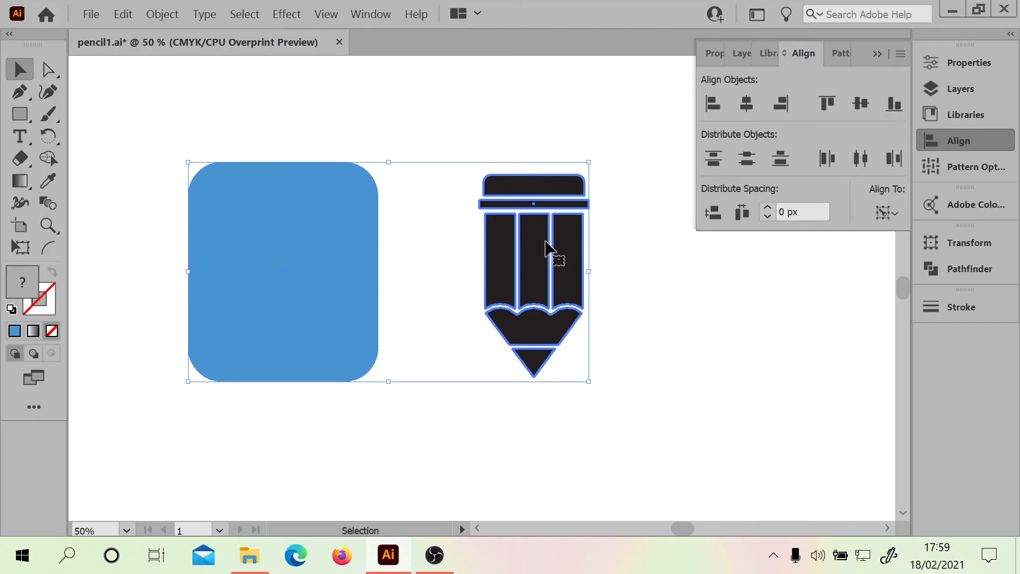
{"action": "left_click", "coordinate": [747, 97]}
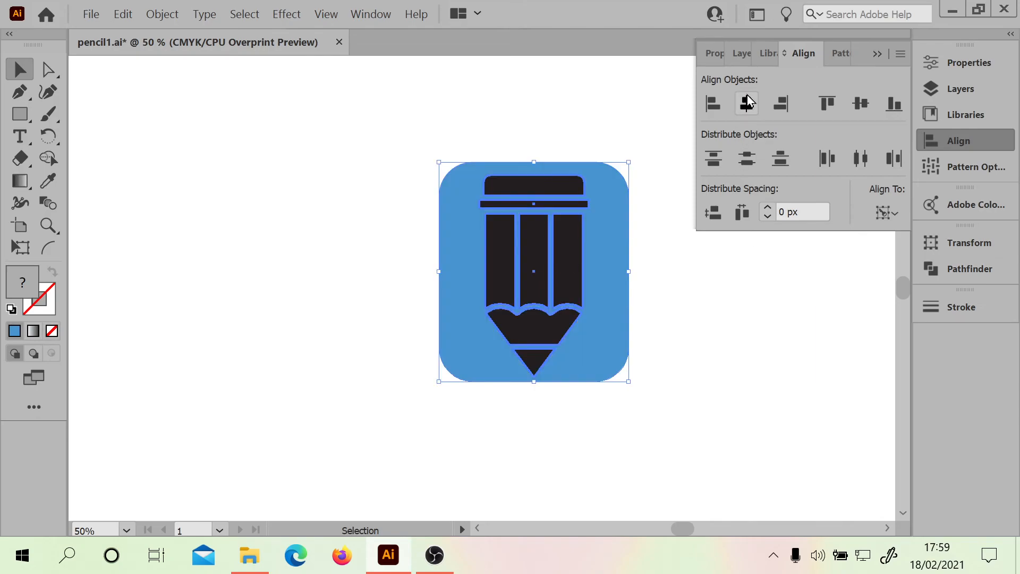
{"action": "left_click", "coordinate": [863, 106]}
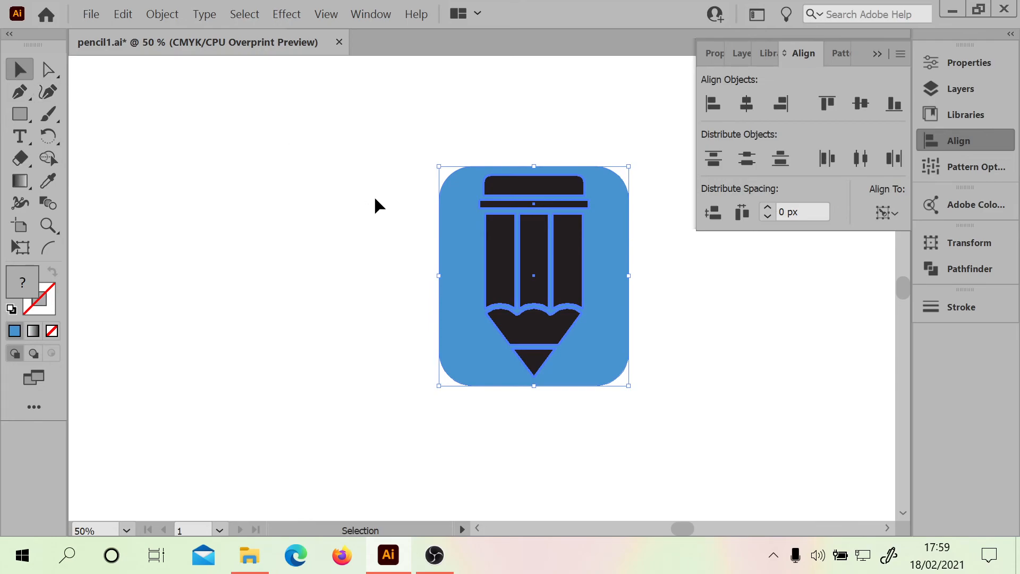
{"action": "left_click", "coordinate": [877, 54]}
{"action": "left_click", "coordinate": [266, 167]}
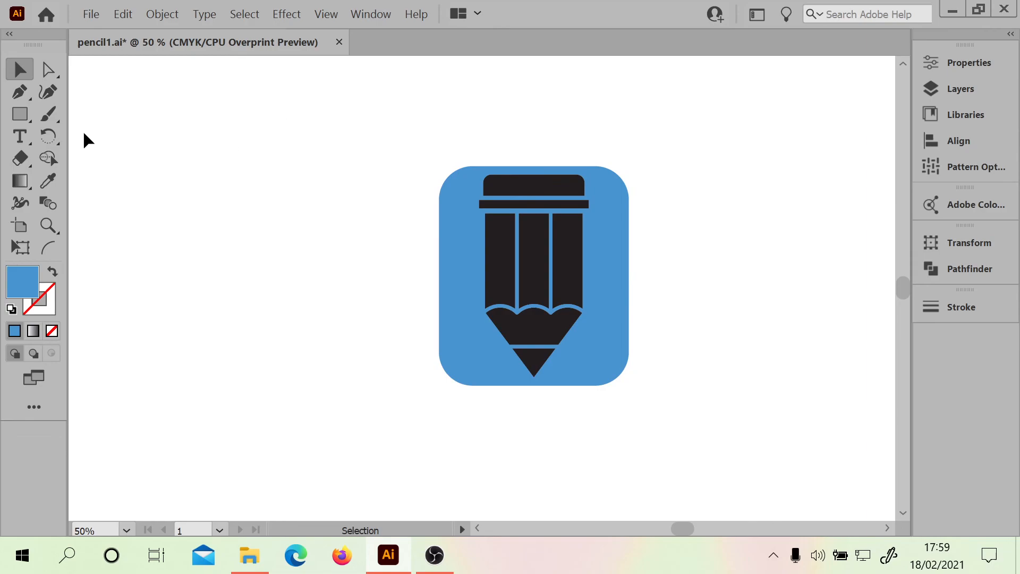
Group the pencil with its blue rounded rectangle background
{"action": "left_click_drag", "start_coordinate": [378, 145], "coordinate": [716, 451]}
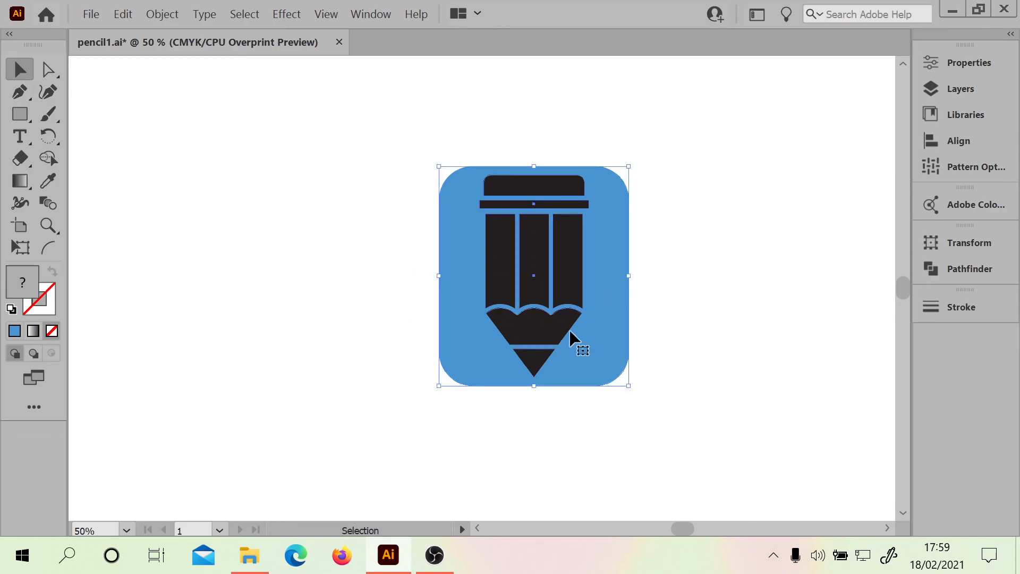
{"action": "left_click", "coordinate": [162, 14]}
{"action": "left_click", "coordinate": [246, 85]}
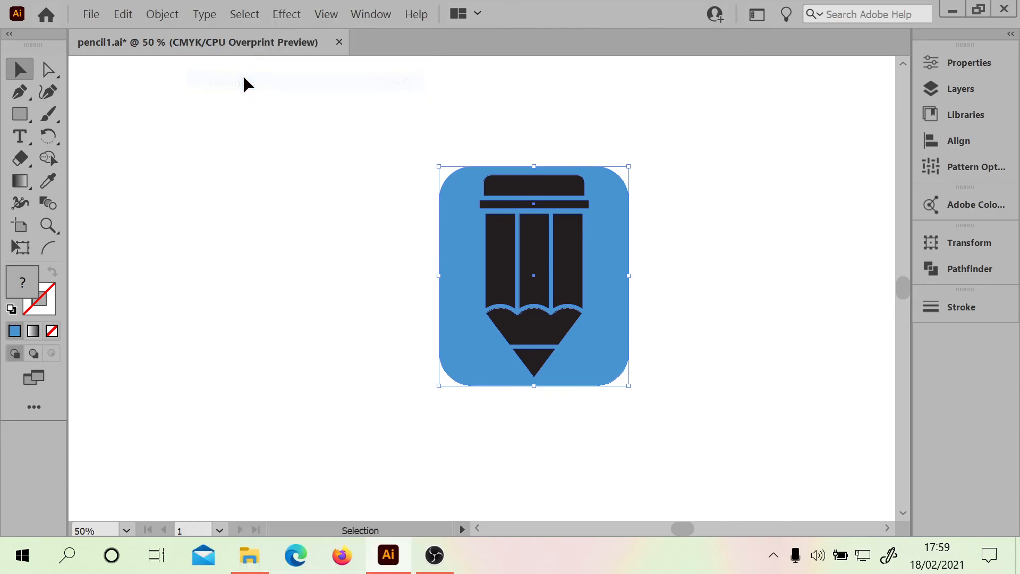
Move the grouped icon to the artboard's upper left and place two copies of it, one in the middle and one at the upper right
{"action": "left_click_drag", "start_coordinate": [511, 284], "coordinate": [260, 221]}
{"action": "key", "text": "a"}
{"action": "key", "text": "ctrl+c"}
{"action": "key", "text": "ctrl+v"}
{"action": "key", "text": "v"}
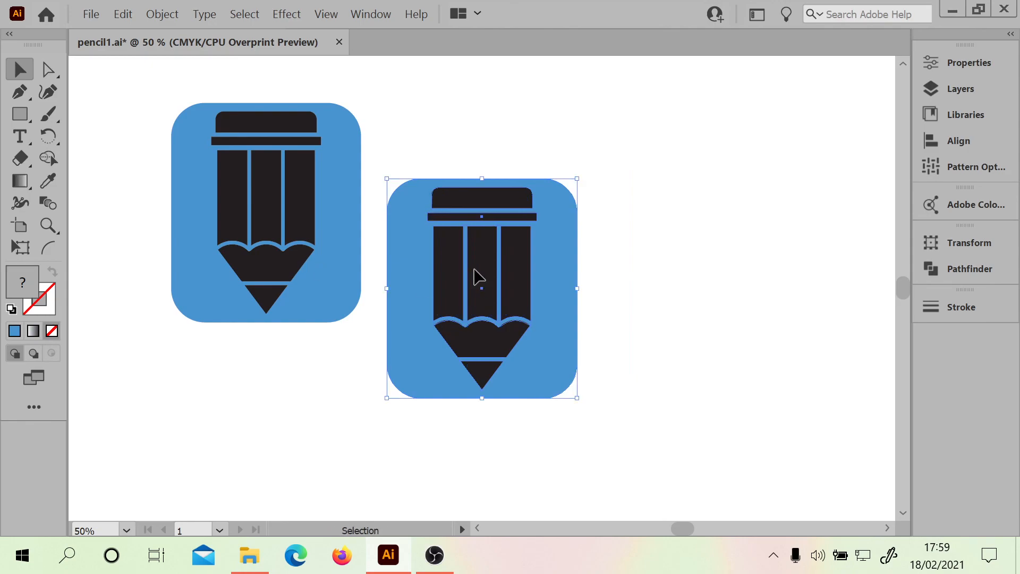
{"action": "left_click_drag", "start_coordinate": [476, 278], "coordinate": [699, 223]}
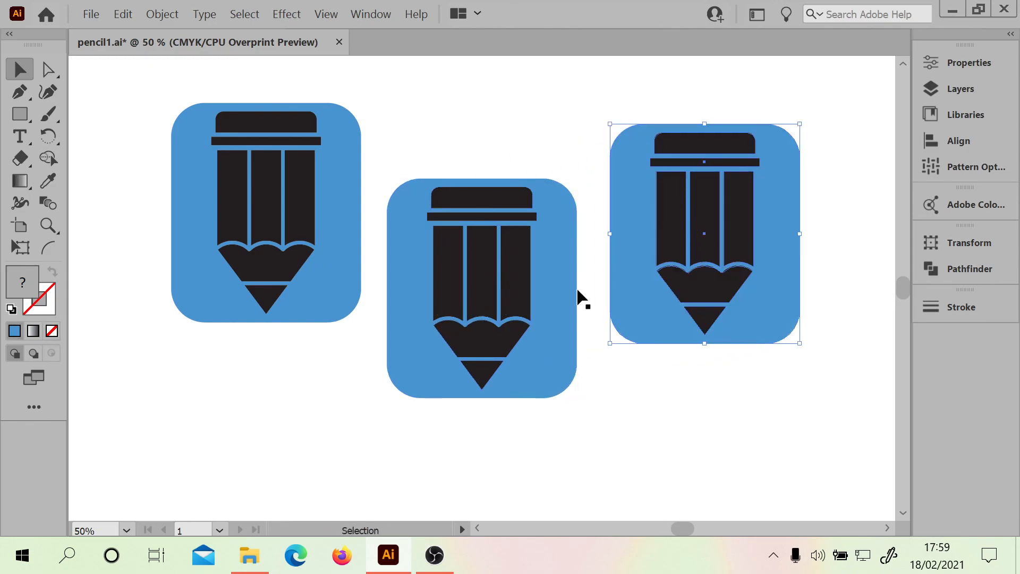